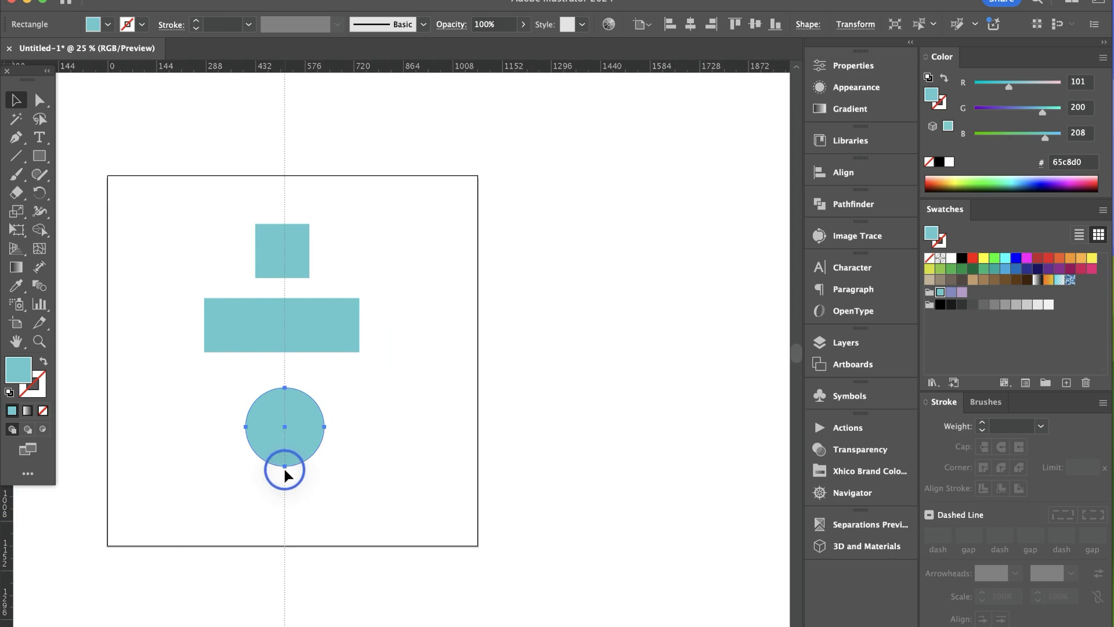
Reposition the circle and the wide rectangle by eye against the vertical centre guide
double_click(305, 399, "super")
left_click(443, 320, "super")
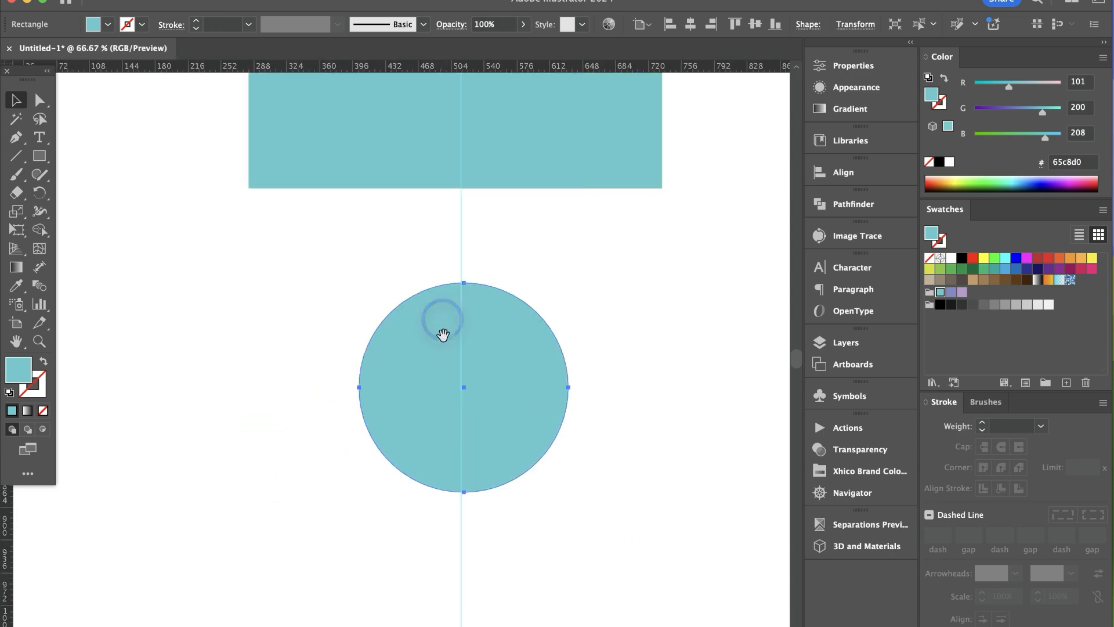
left_click_drag(443, 335, 351, 463)
left_click(460, 293)
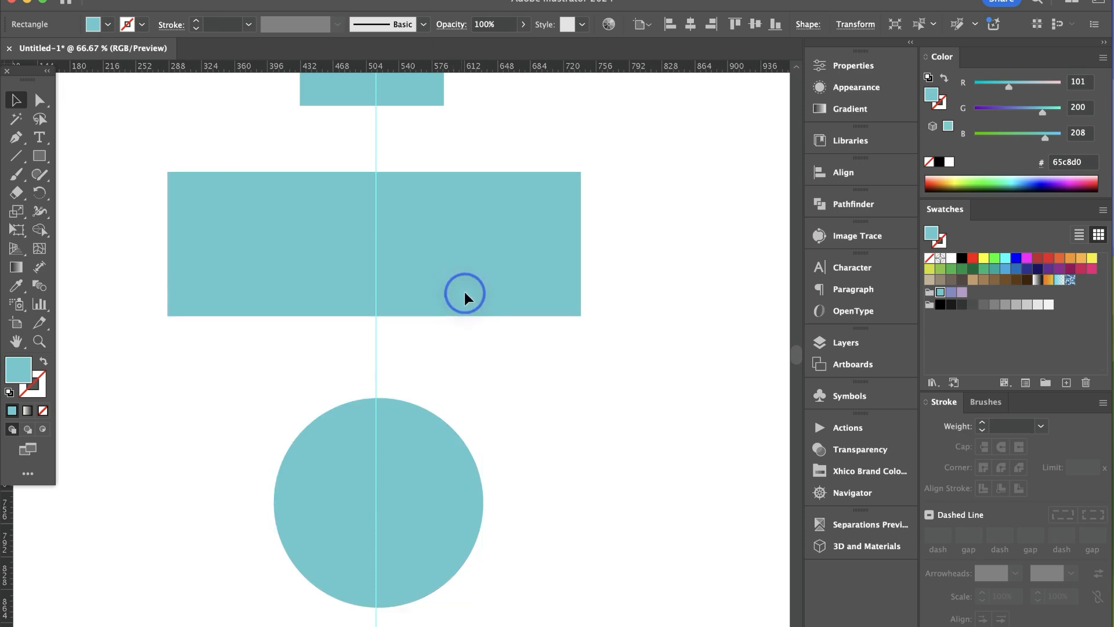
left_click_drag(409, 471, 409, 454)
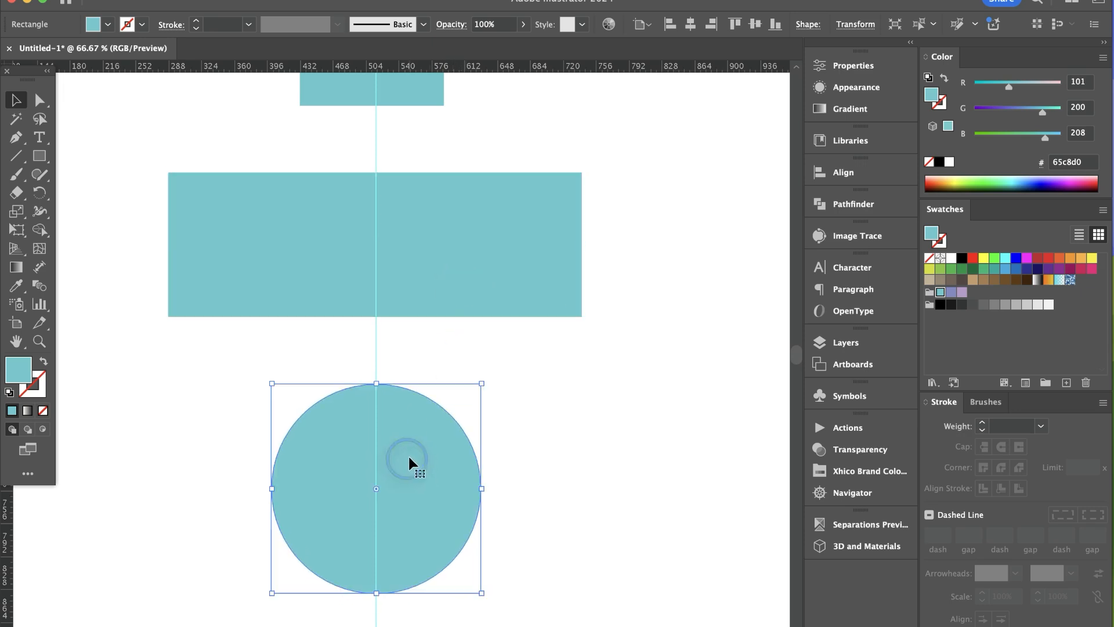
left_click_drag(458, 277, 460, 285)
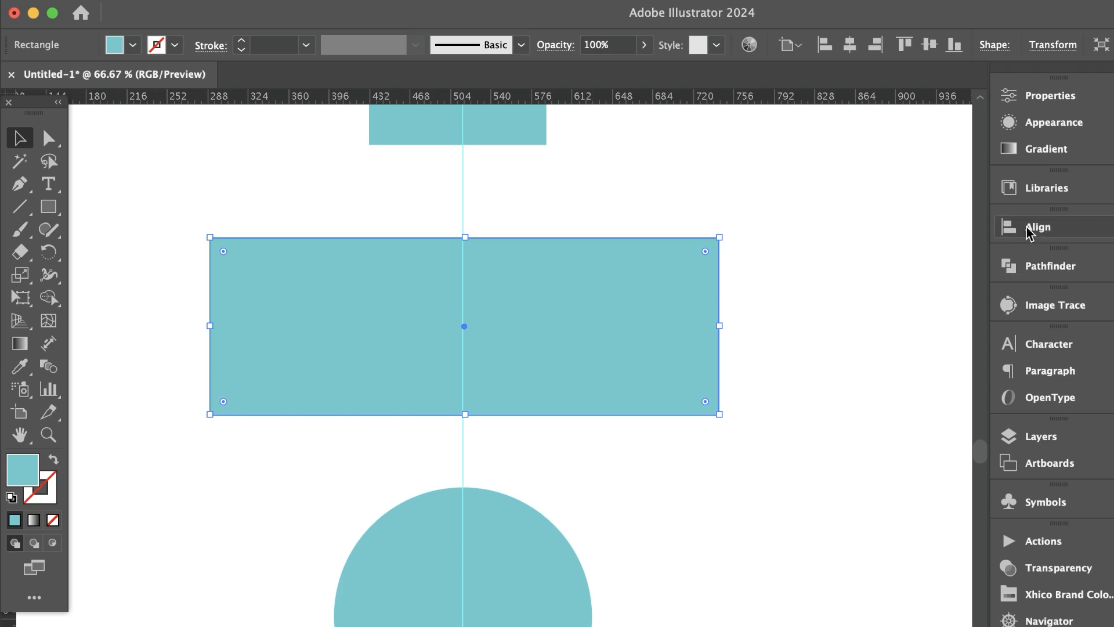
Align the wide rectangle to the horizontal centre of the artboard
left_click(830, 174)
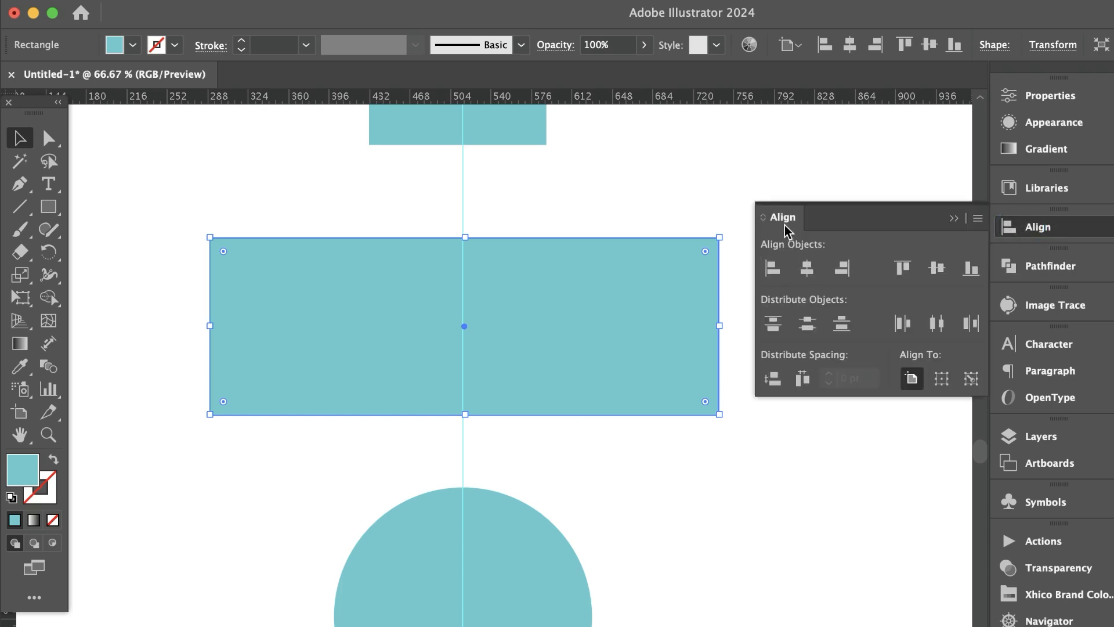
key("alt+super+space")
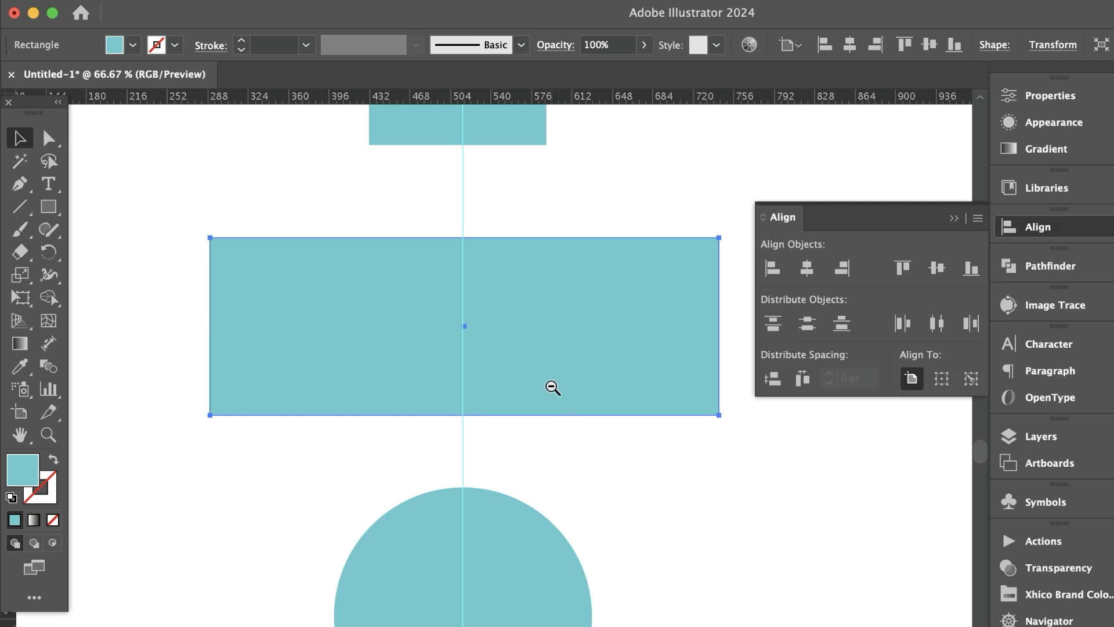
left_click(552, 386)
left_click(540, 416)
left_click(530, 448)
left_click(531, 525)
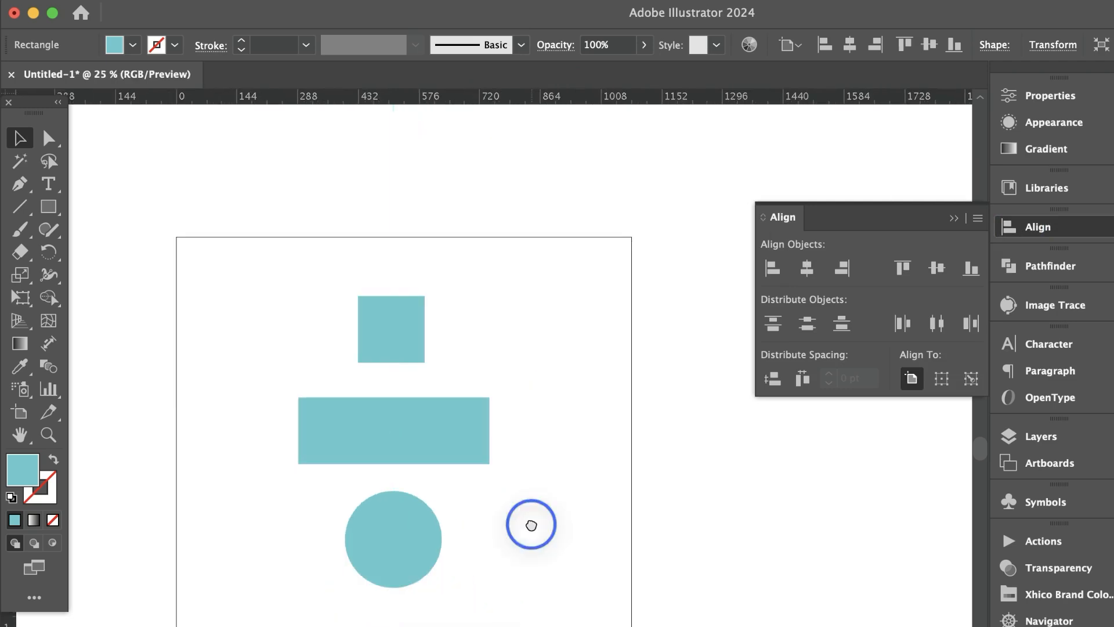
left_click_drag(531, 524, 498, 538)
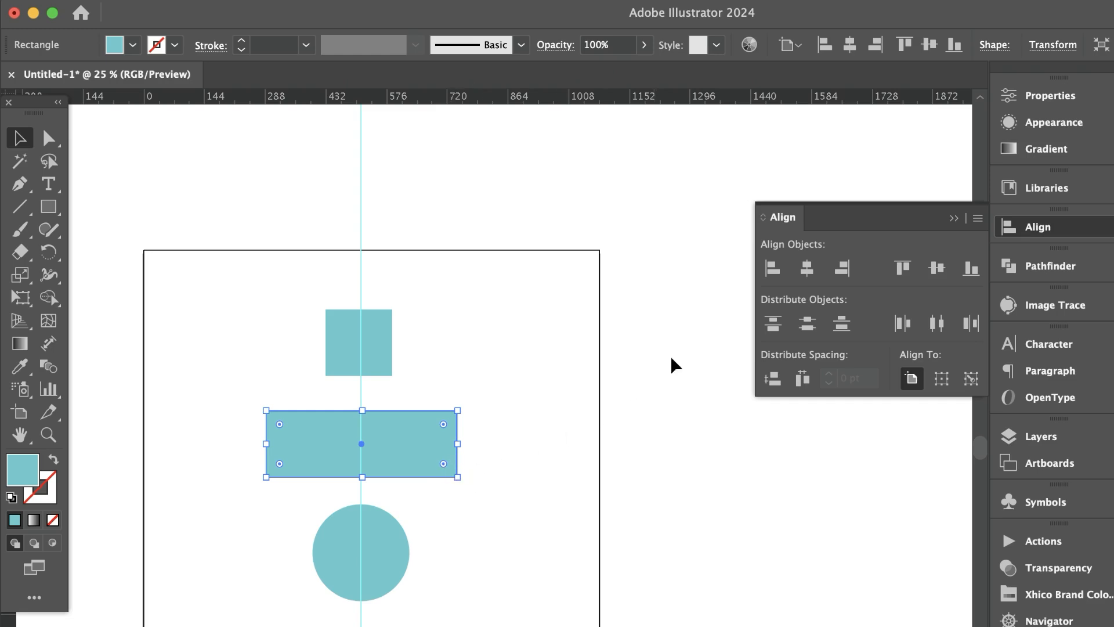
left_click(808, 268)
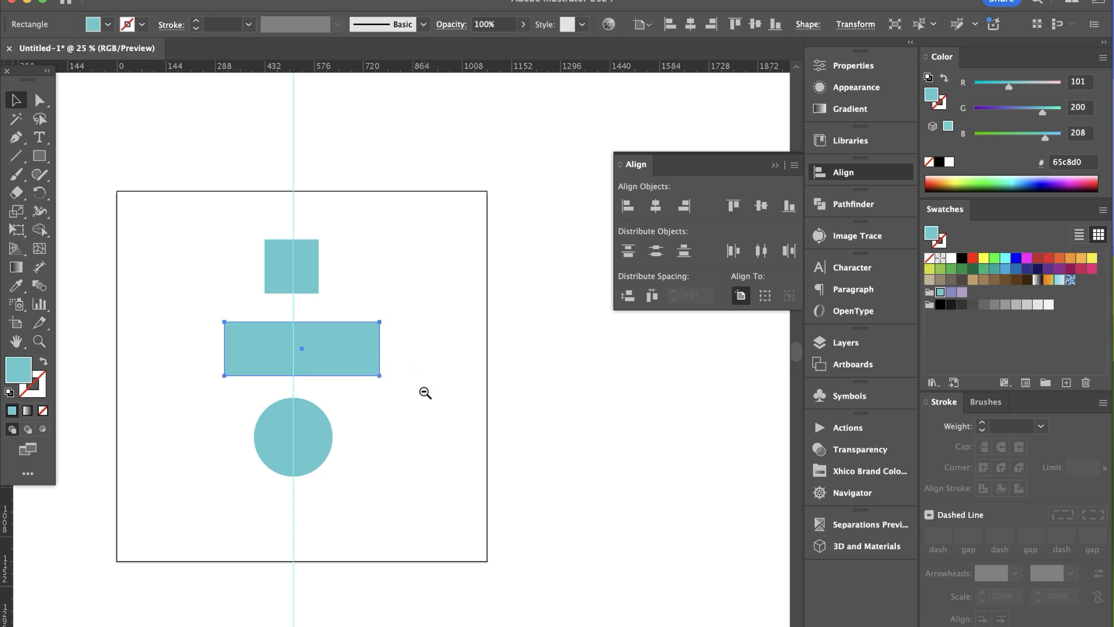
Draw a square the size of the artboard beside it and turn the square into a second artboard
left_click(425, 393, "alt+super")
left_click_drag(403, 413, 326, 416)
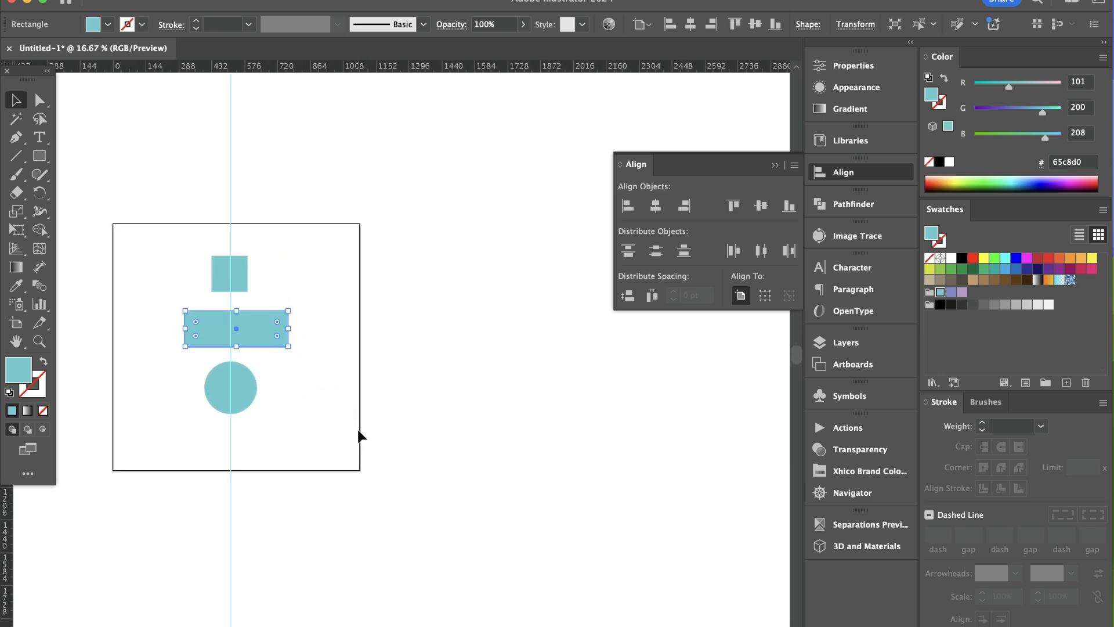
left_click(45, 153)
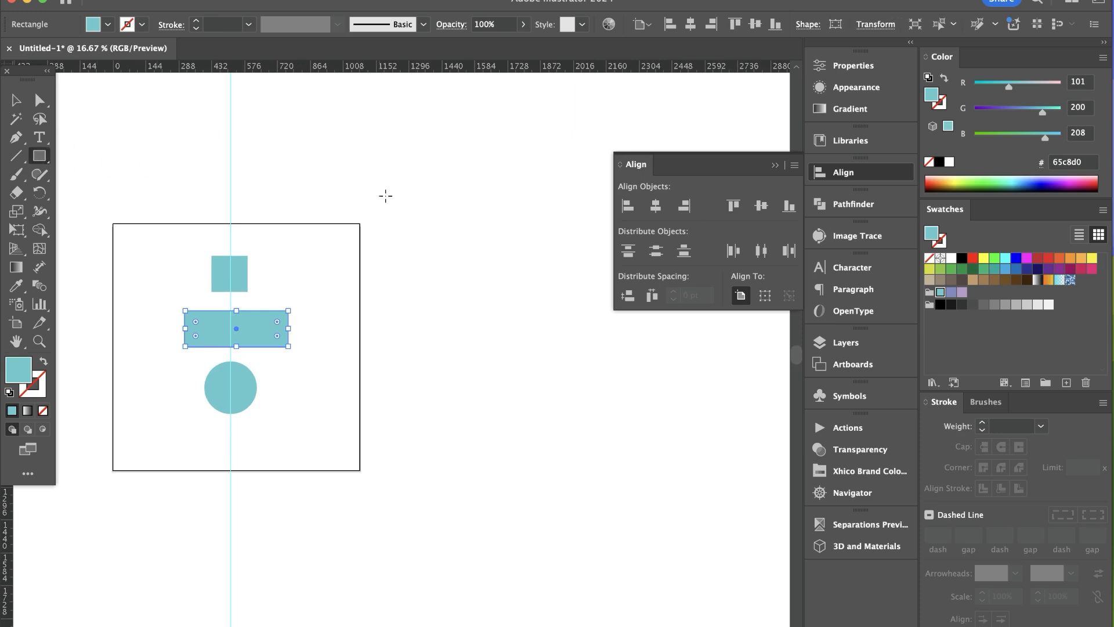
left_click_drag(385, 223, 631, 438)
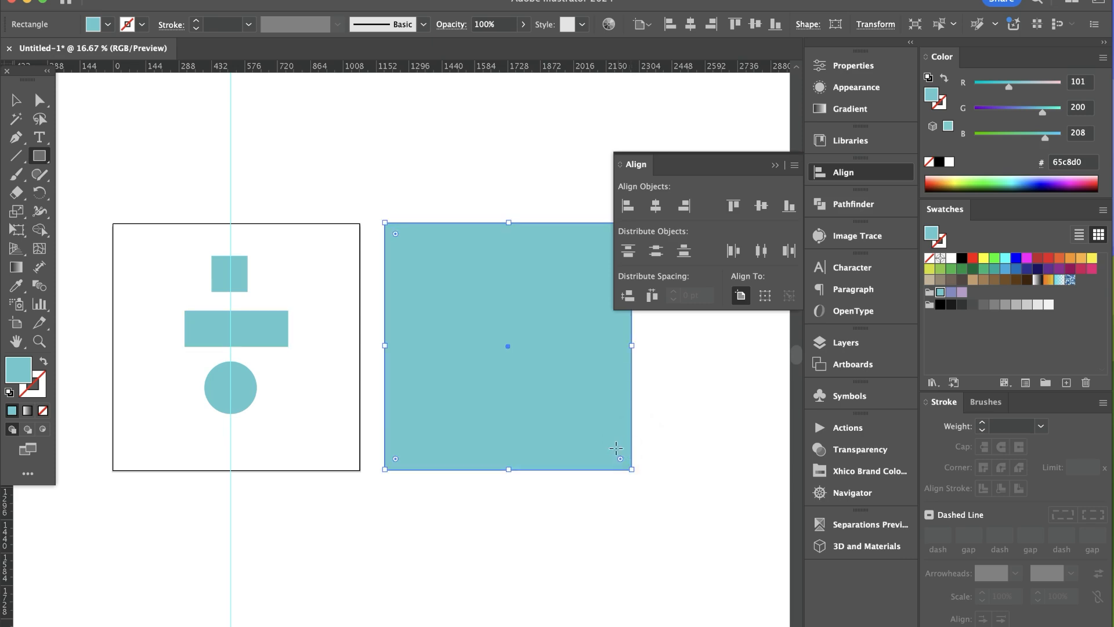
key("Delete")
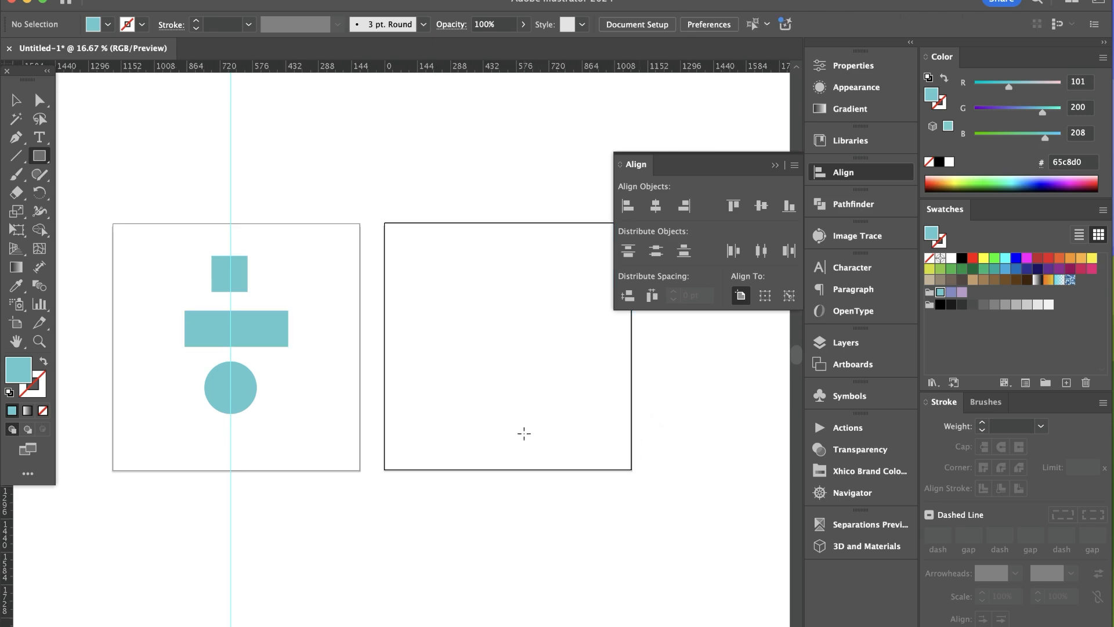
Switch the active artboard to the second one and back to the first, and hide the guides
left_click(18, 101)
left_click(405, 295, "super")
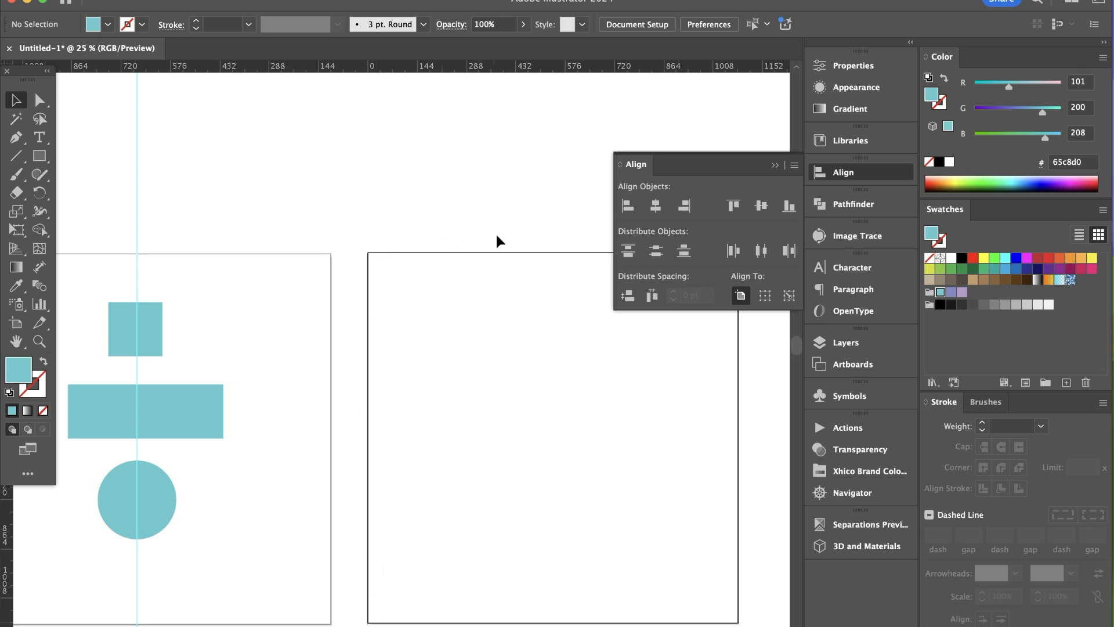
left_click(290, 281)
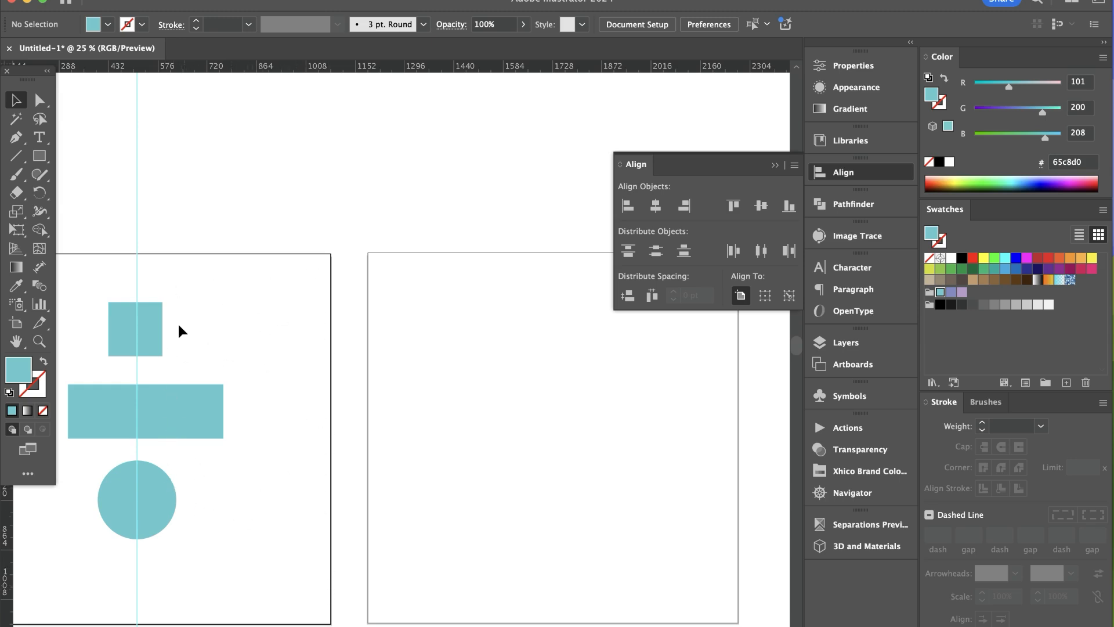
left_click(290, 395, "alt+super")
left_click_drag(340, 433, 242, 389)
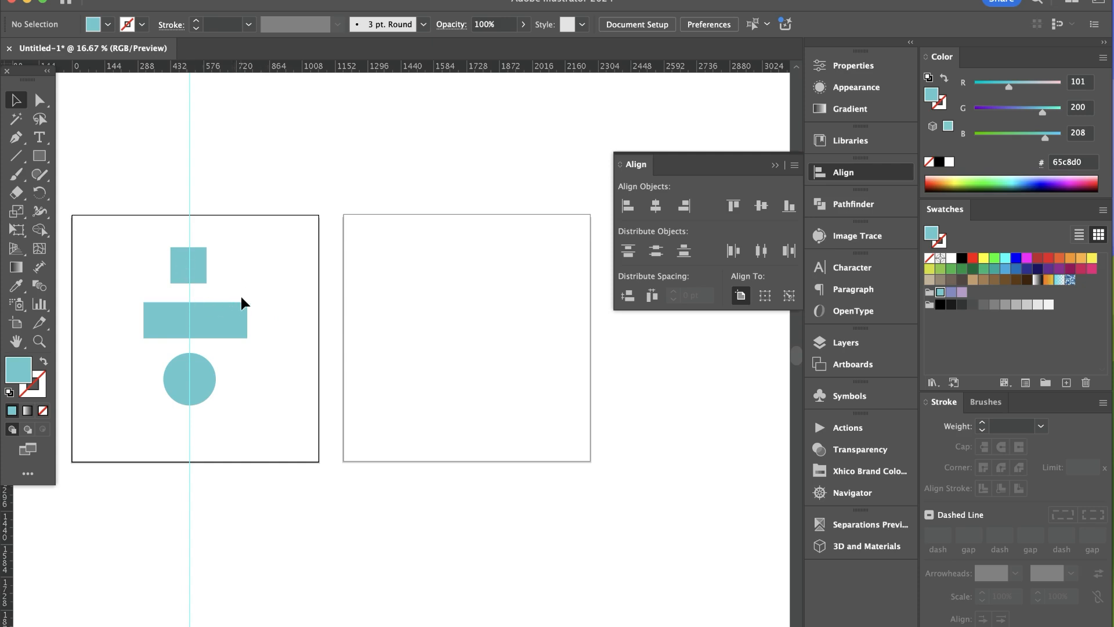
key("super+;")
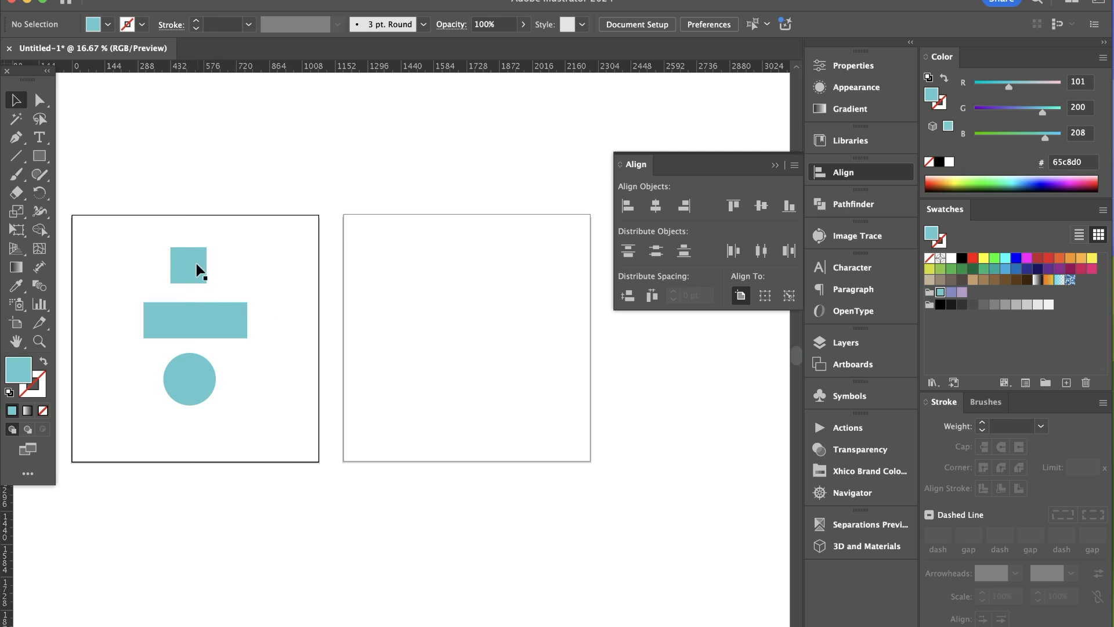
Move the square onto the second artboard and align it to the horizontal centre of the active first artboard
left_click_drag(199, 270, 502, 273)
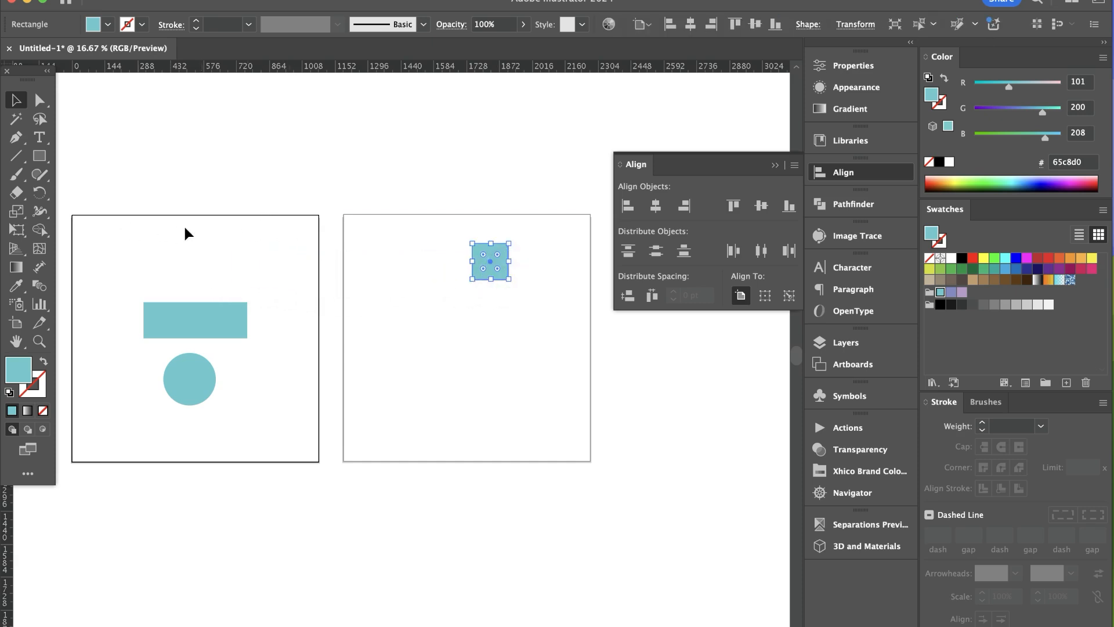
left_click(656, 205)
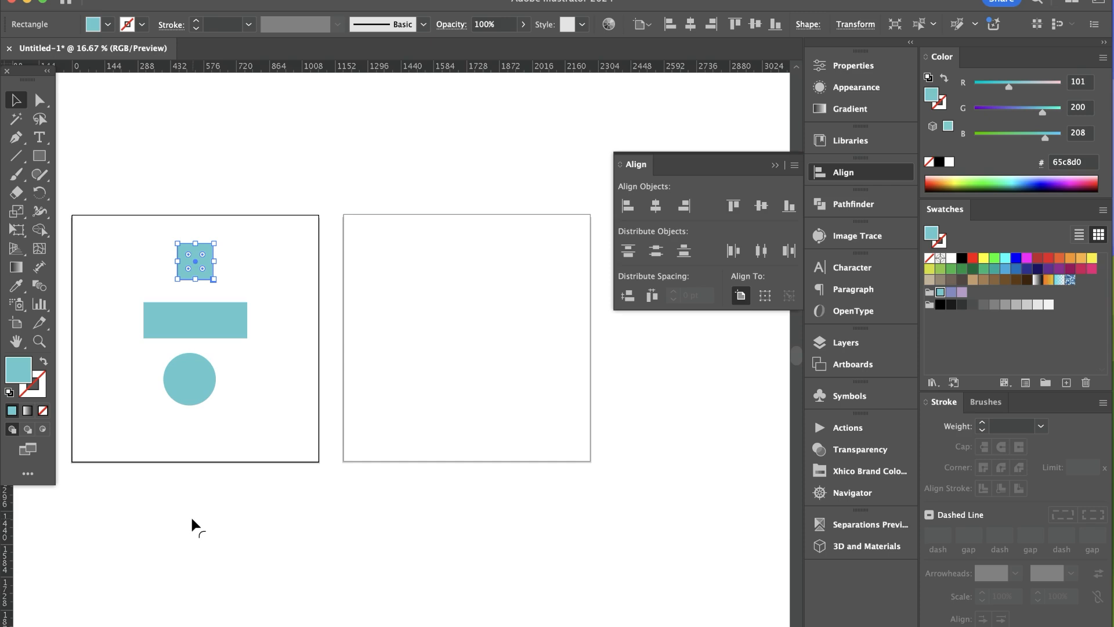
Align the wide rectangle to the vertical centre of the first artboard and move the circle down clear of it
left_click(229, 313)
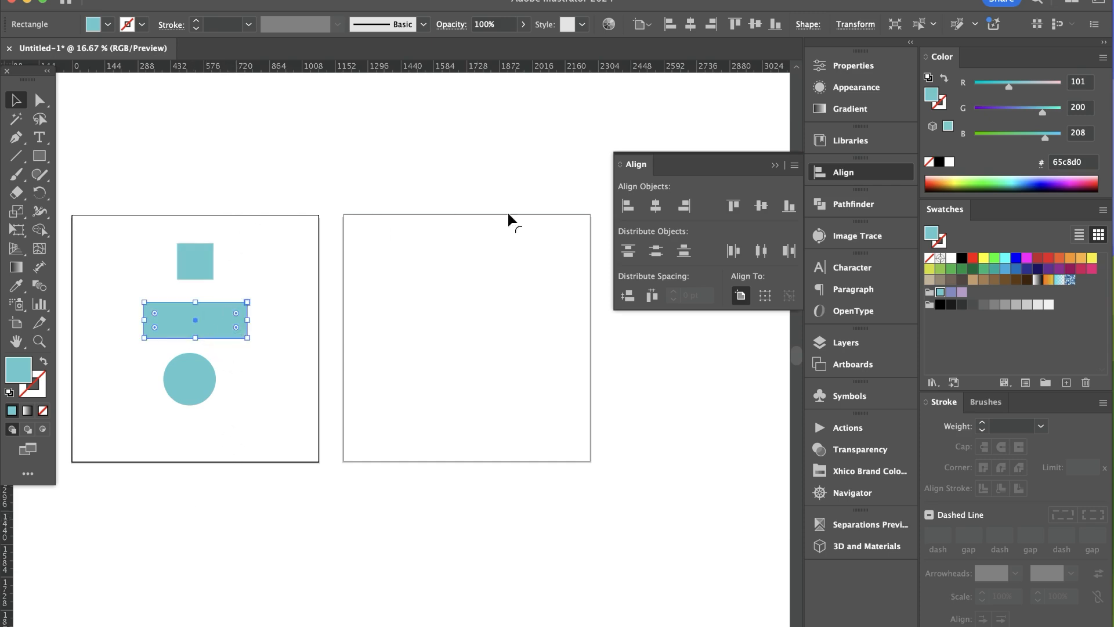
left_click(761, 205)
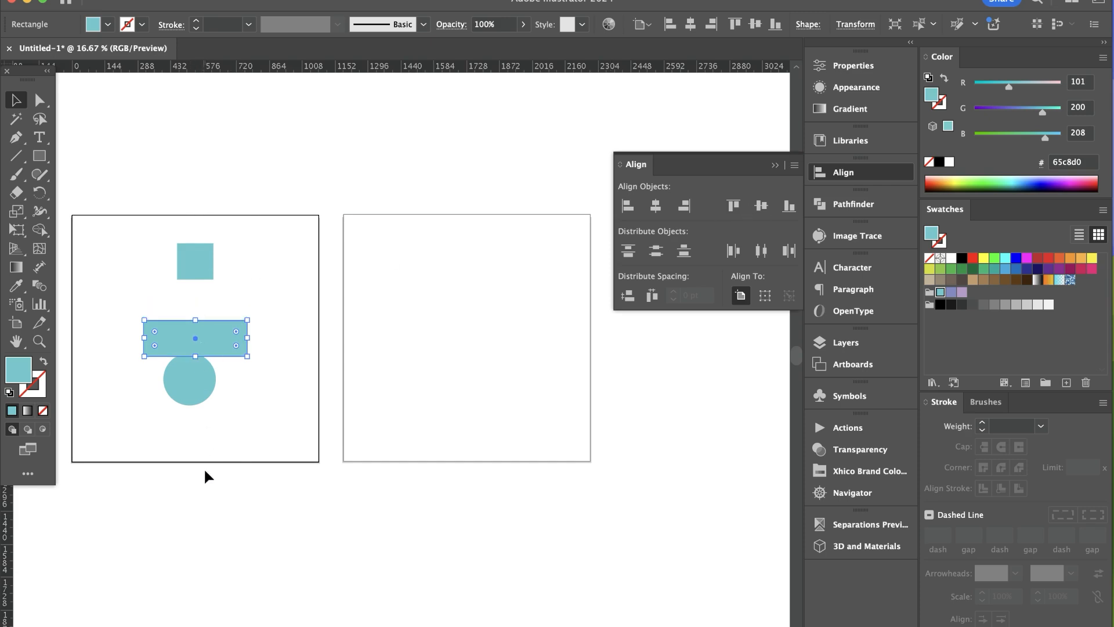
left_click_drag(202, 391, 203, 416)
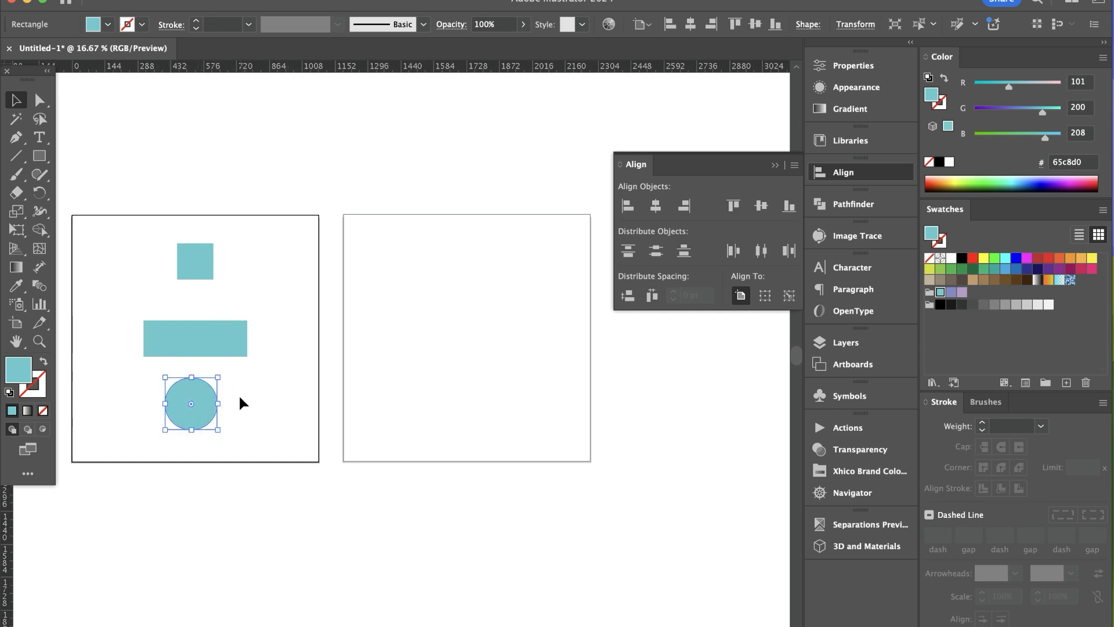
Move the circle outside the first artboard's left edge and align it to that artboard's horizontal centre
left_click_drag(260, 395, 468, 395)
left_click_drag(401, 406, 204, 403)
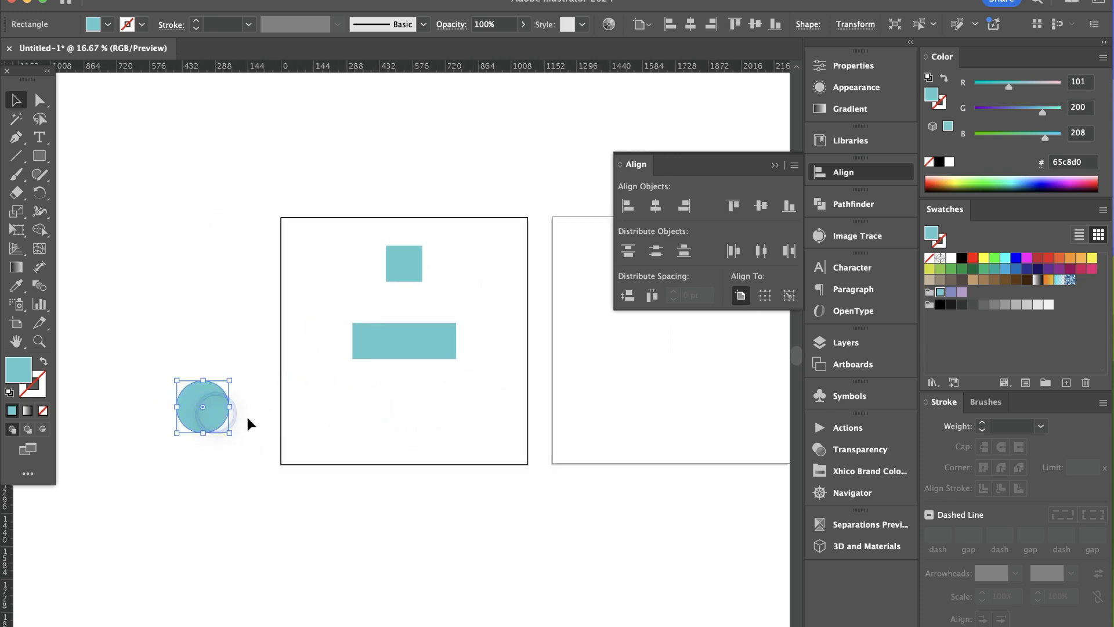
left_click(656, 207)
left_click(406, 443)
Duplicate the wide rectangle above the original and stretch the copy wider
left_click(408, 369)
left_click(378, 350)
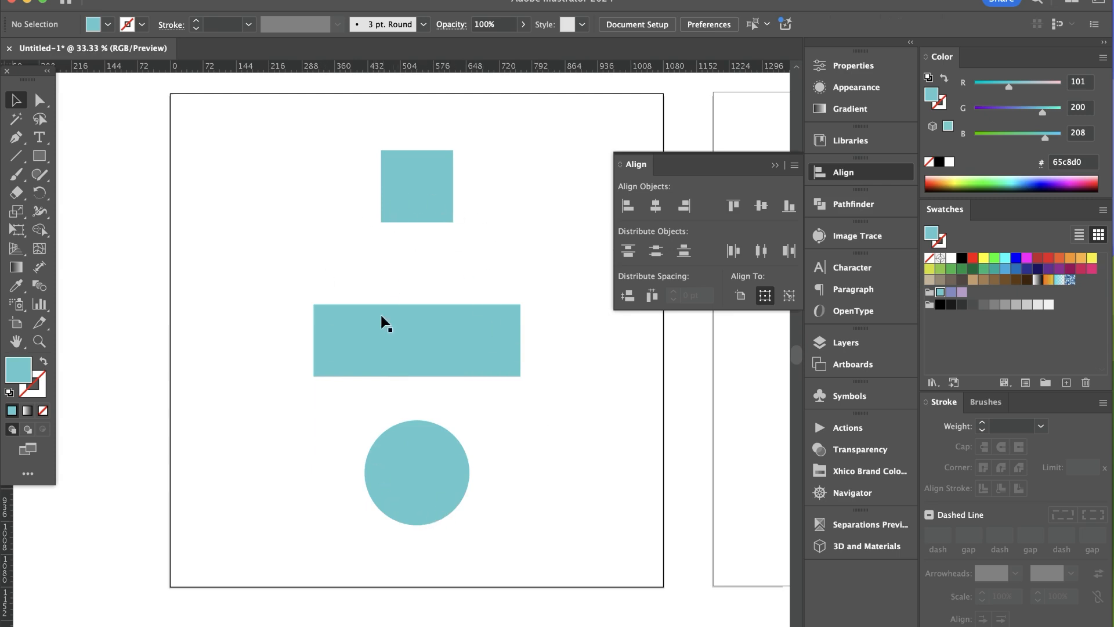
left_click_drag(417, 373, 421, 288)
left_click_drag(520, 259, 453, 259)
Move the square up and right, and shift the lower rectangle and the circle to uneven positions
left_click_drag(447, 199, 503, 176)
left_click_drag(458, 357, 500, 382)
left_click_drag(448, 495, 469, 511)
Try aligning all four shapes to the left edge of the selection, and undo the alignment
left_click_drag(283, 138, 570, 566)
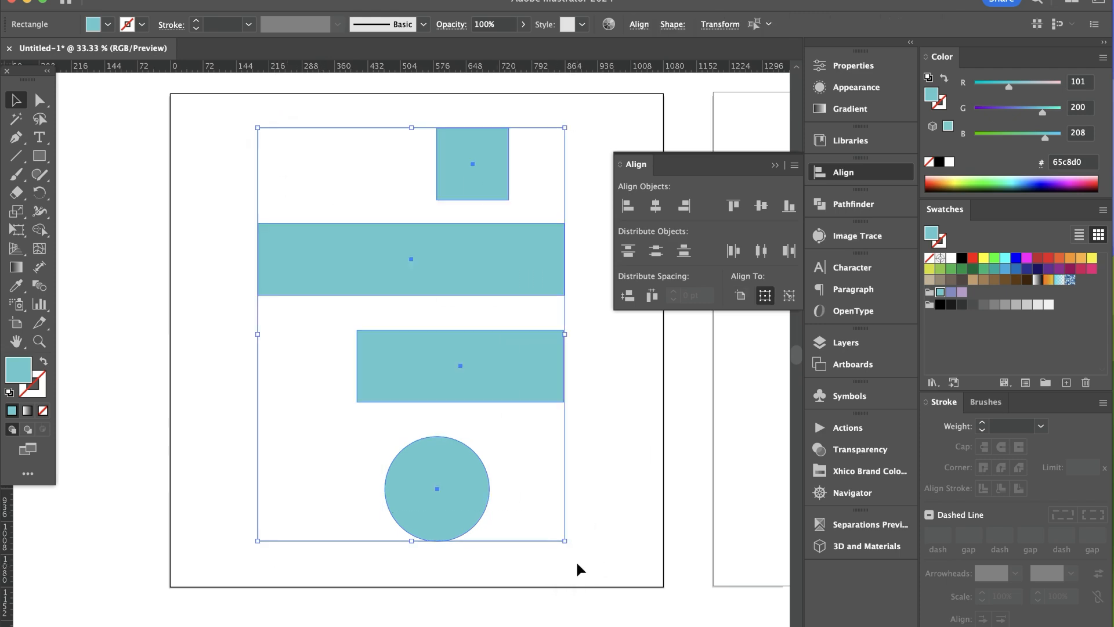
left_click(627, 207)
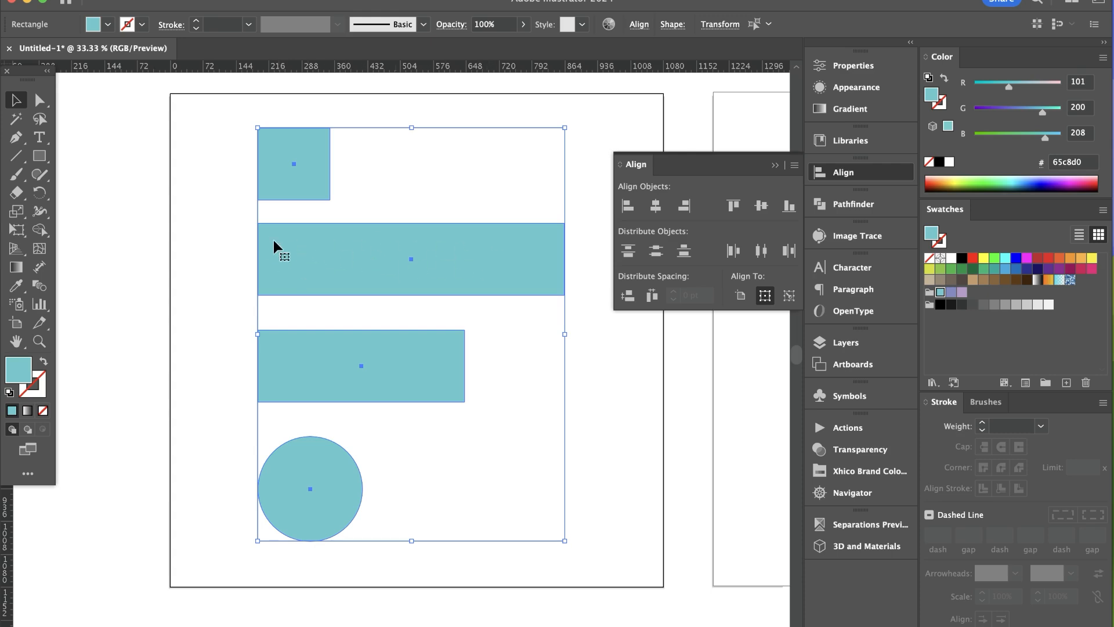
key("super+z")
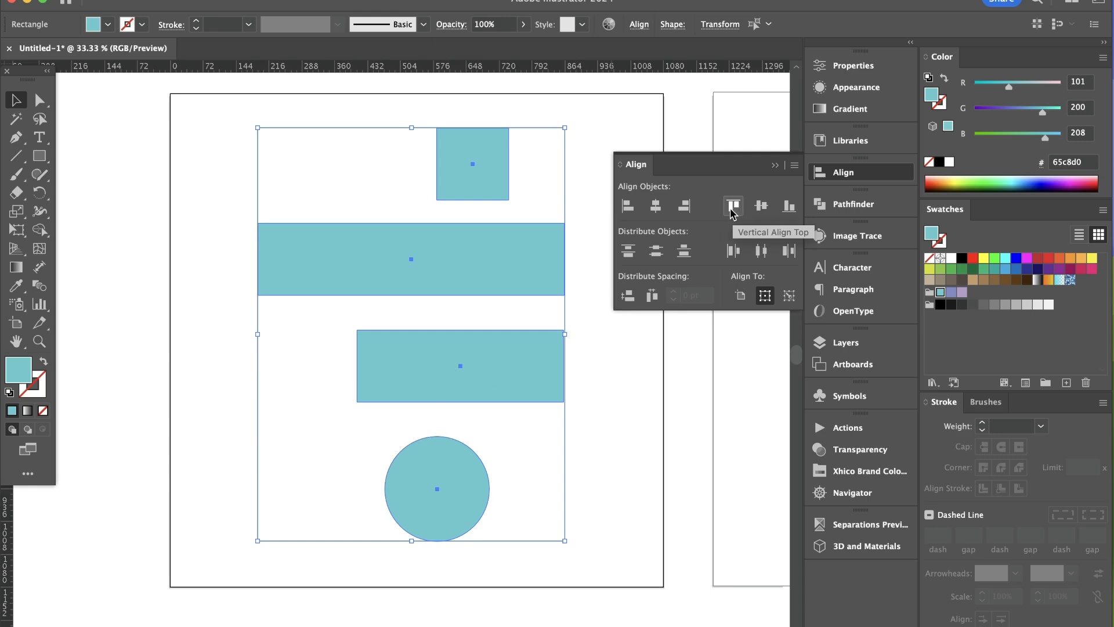
Move the circle to the upper left beside the square, try top-aligning all four shapes, and undo the alignment
left_click(381, 168)
left_click_drag(429, 505, 276, 172)
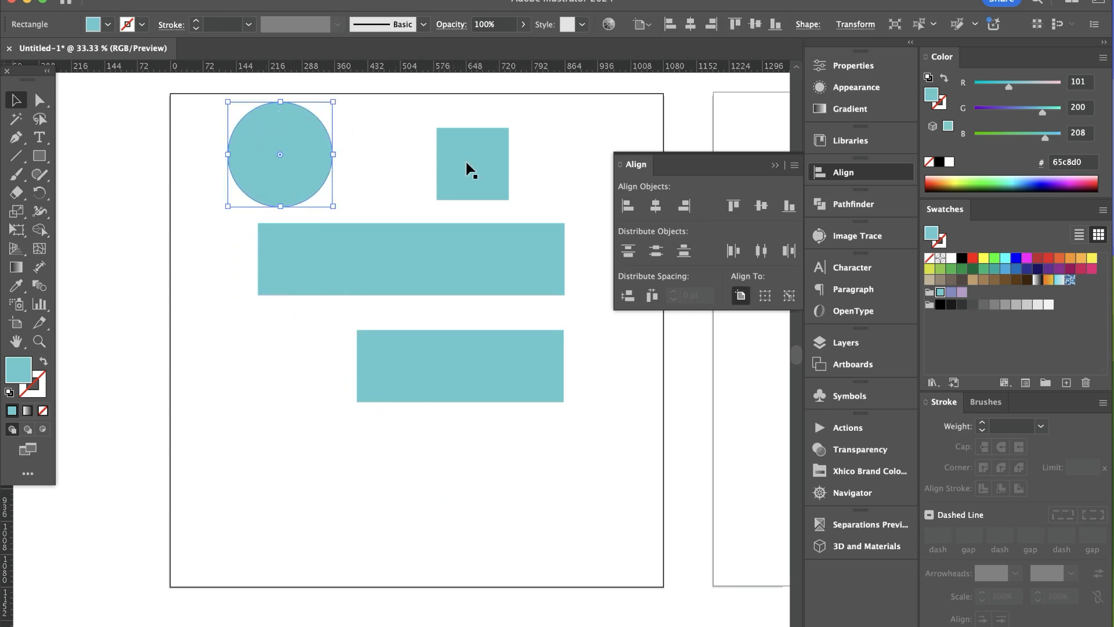
left_click_drag(555, 511, 244, 134)
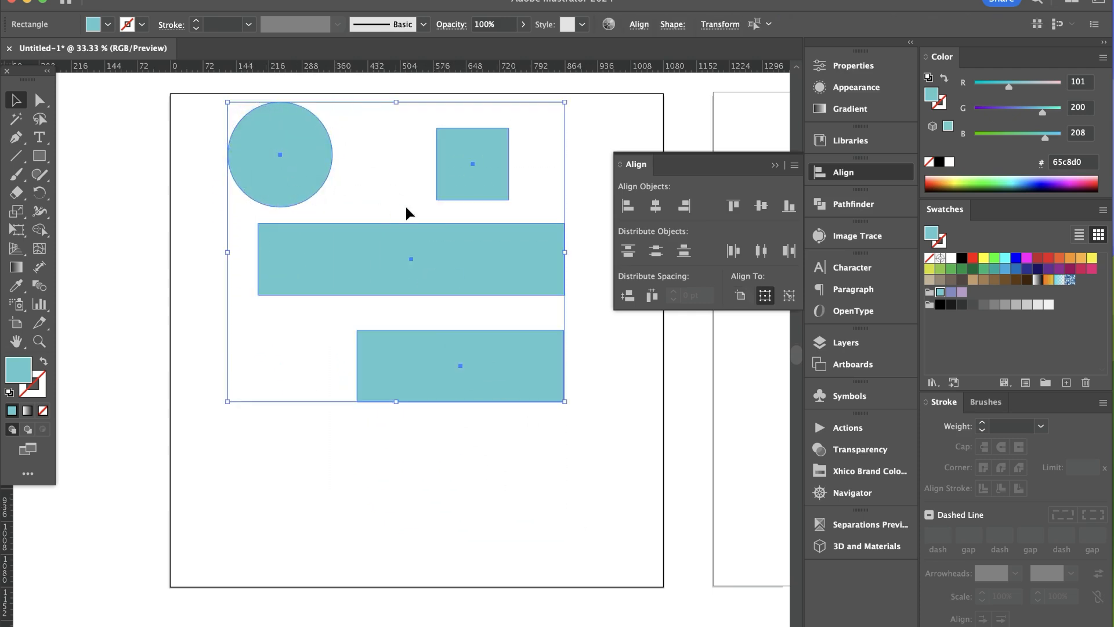
left_click(733, 205)
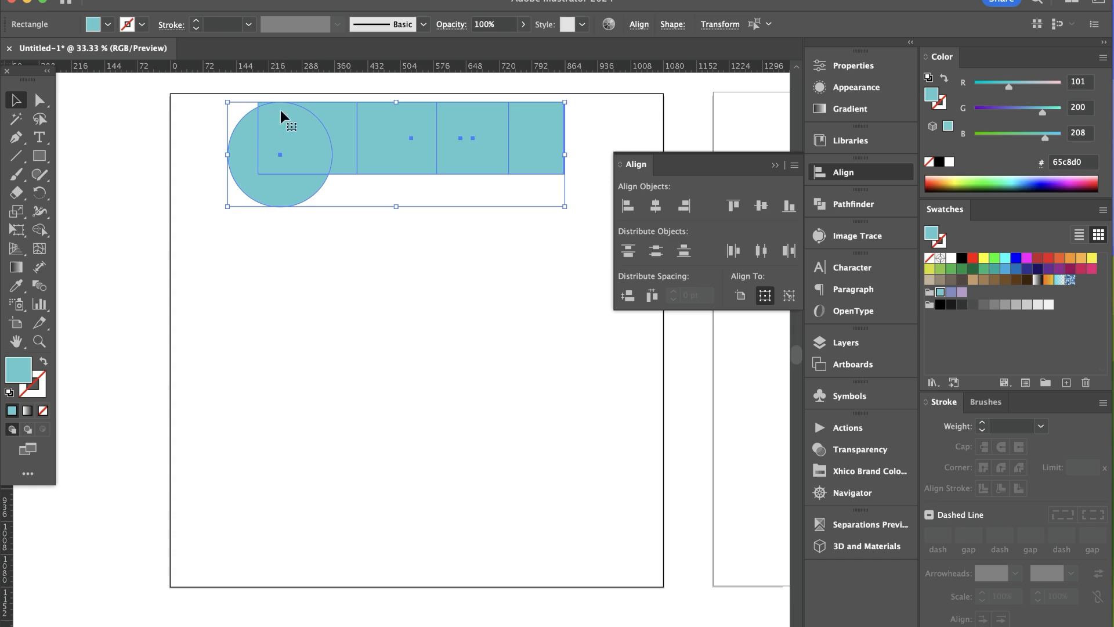
key("super+z")
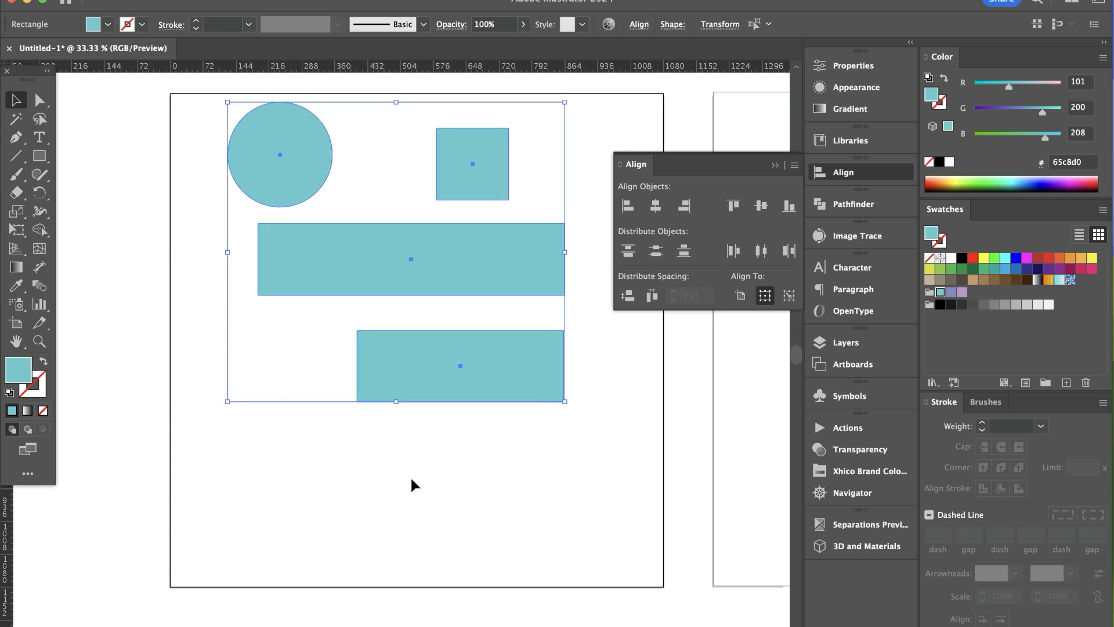
Move the circle back below the lower rectangle, and select all four shapes with the lower rectangle as the key object
left_click(397, 511)
left_click_drag(308, 163, 493, 497)
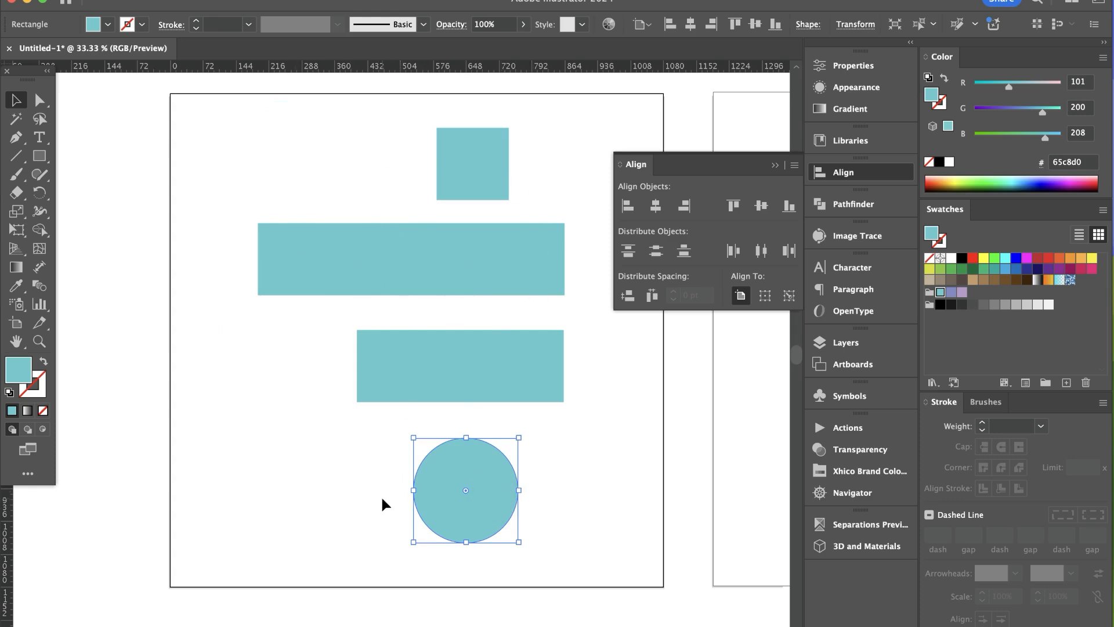
left_click(391, 361)
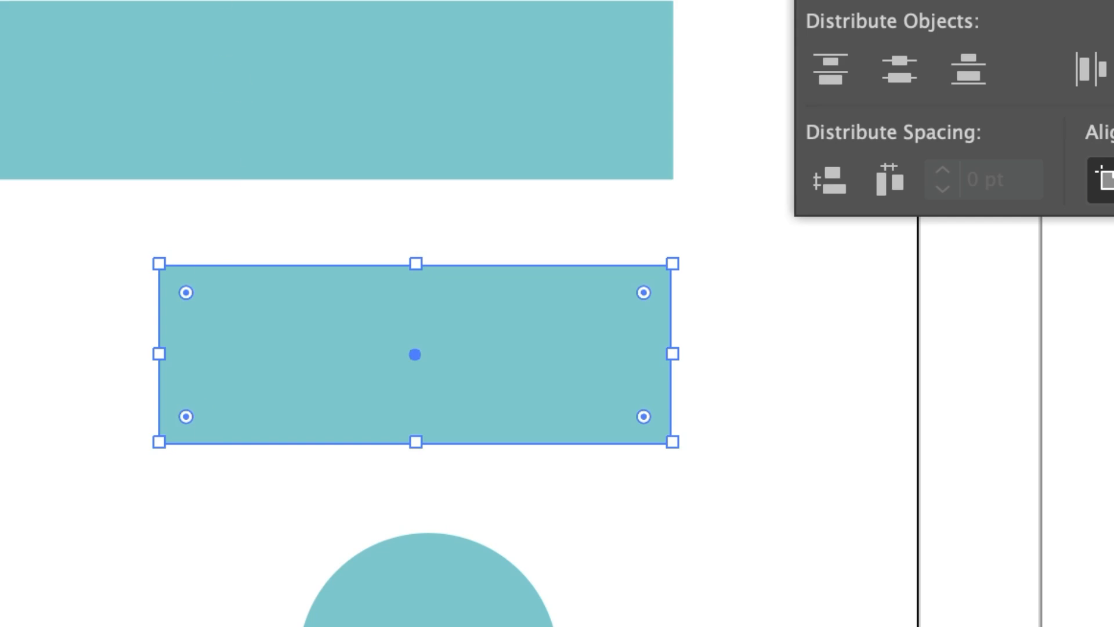
left_click_drag(116, 0, 621, 626)
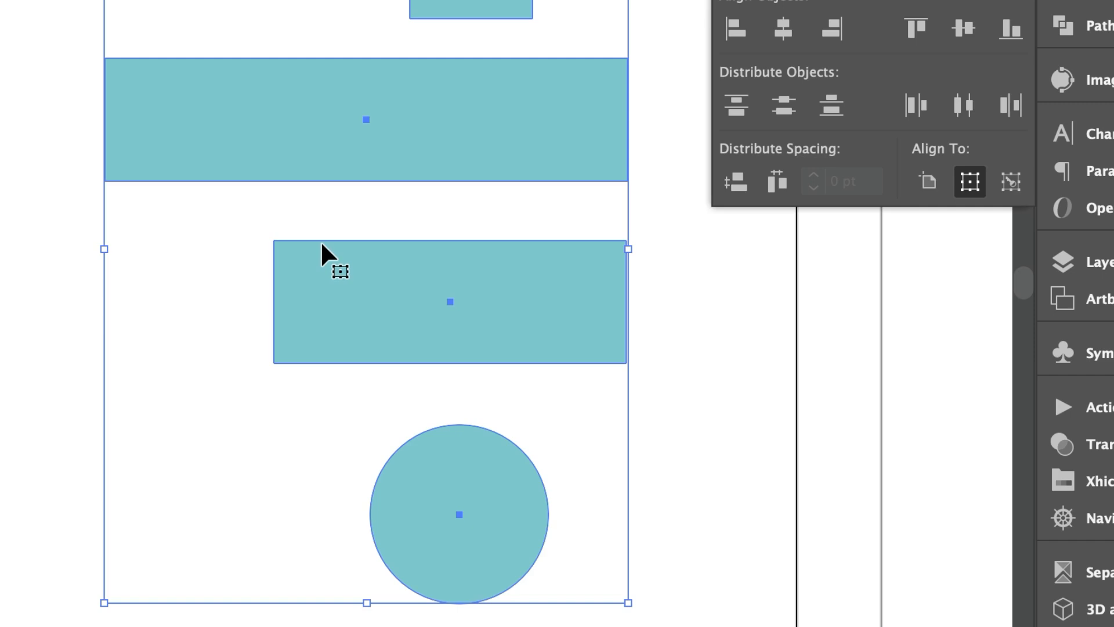
left_click(231, 281)
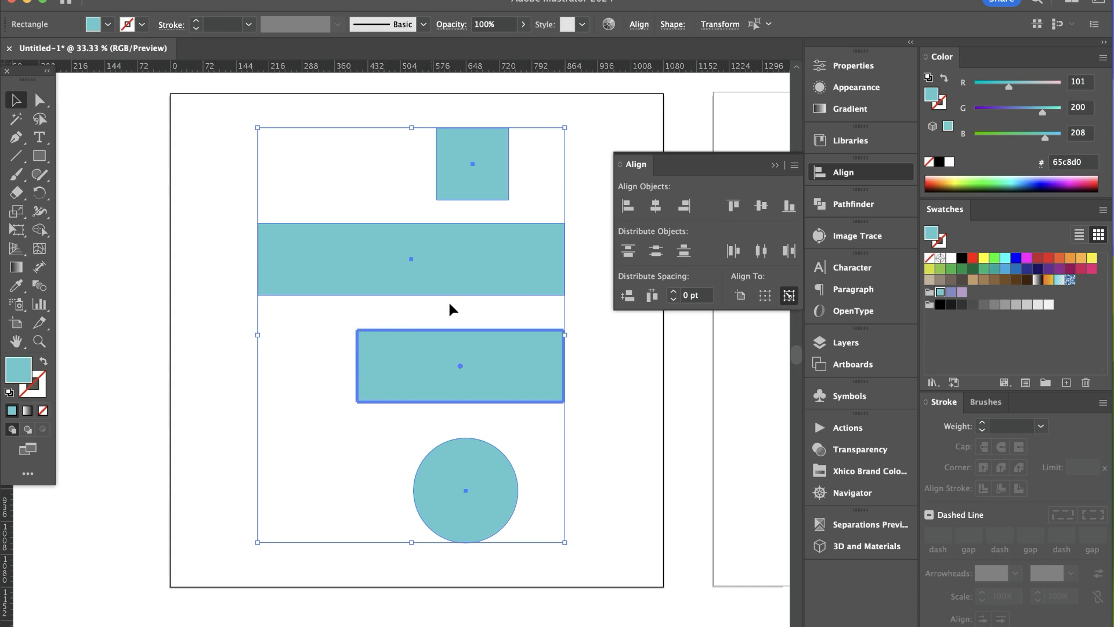
Try left-aligning all four shapes to the key rectangle, undo the alignment, and deselect everything
left_click(627, 207)
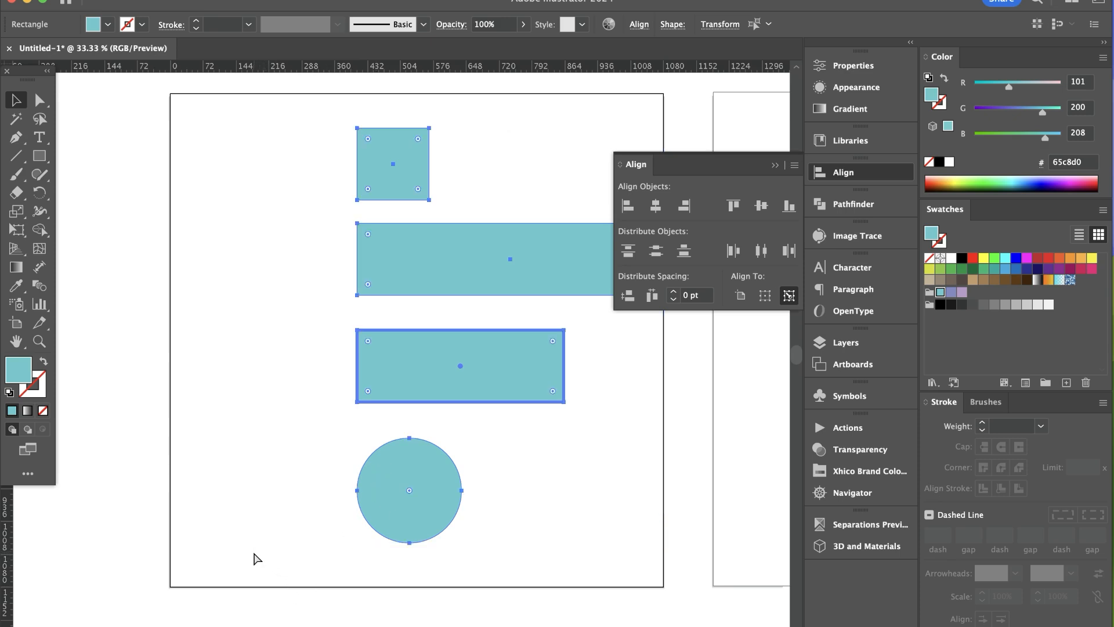
key("super+z")
left_click(335, 464)
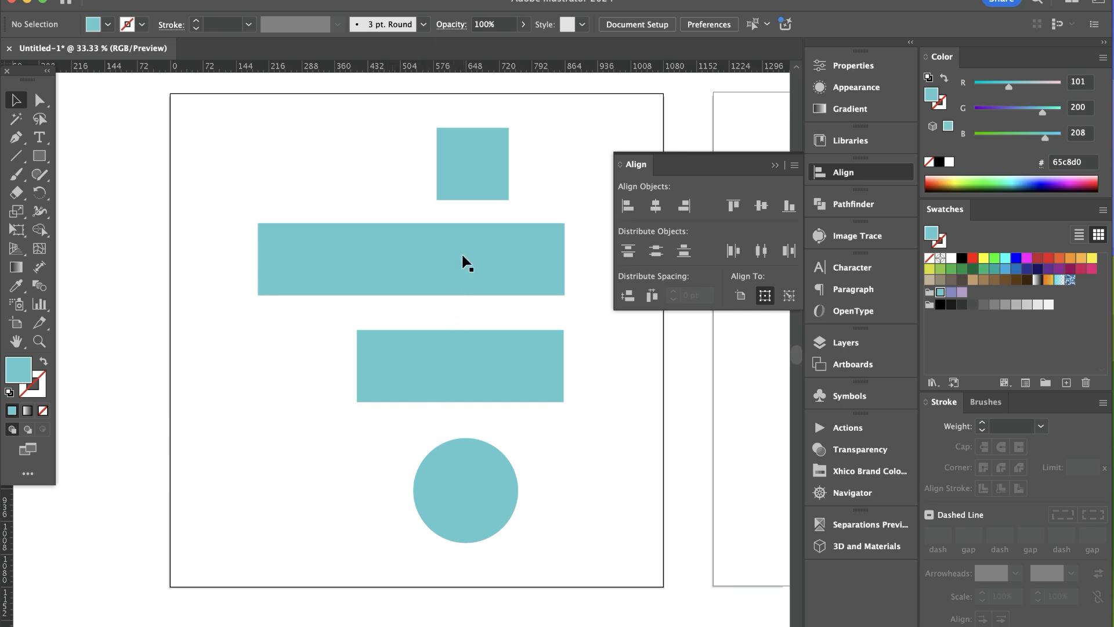
Reduce the lower rectangle to a thin bar, shift the wide rectangle left past the artboard edge, and move the circle right
left_click(448, 376)
left_click_drag(461, 329, 461, 351)
left_click_drag(490, 271, 370, 270)
left_click_drag(469, 492, 589, 496)
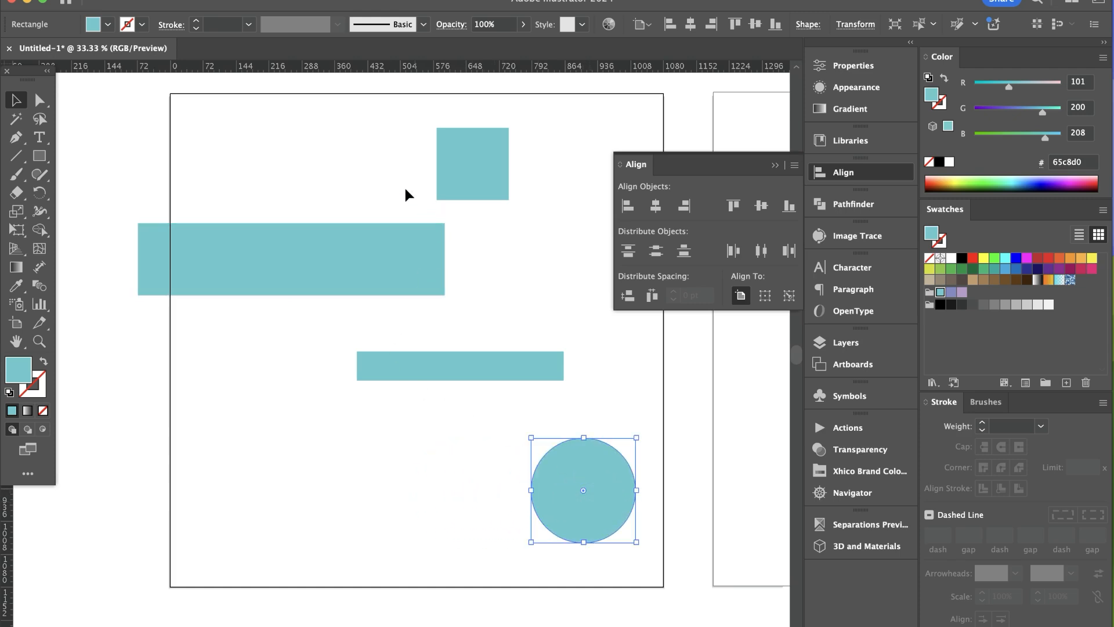
Select all four shapes and align their vertical centers to the thin bar as the key object
left_click_drag(383, 155, 598, 577)
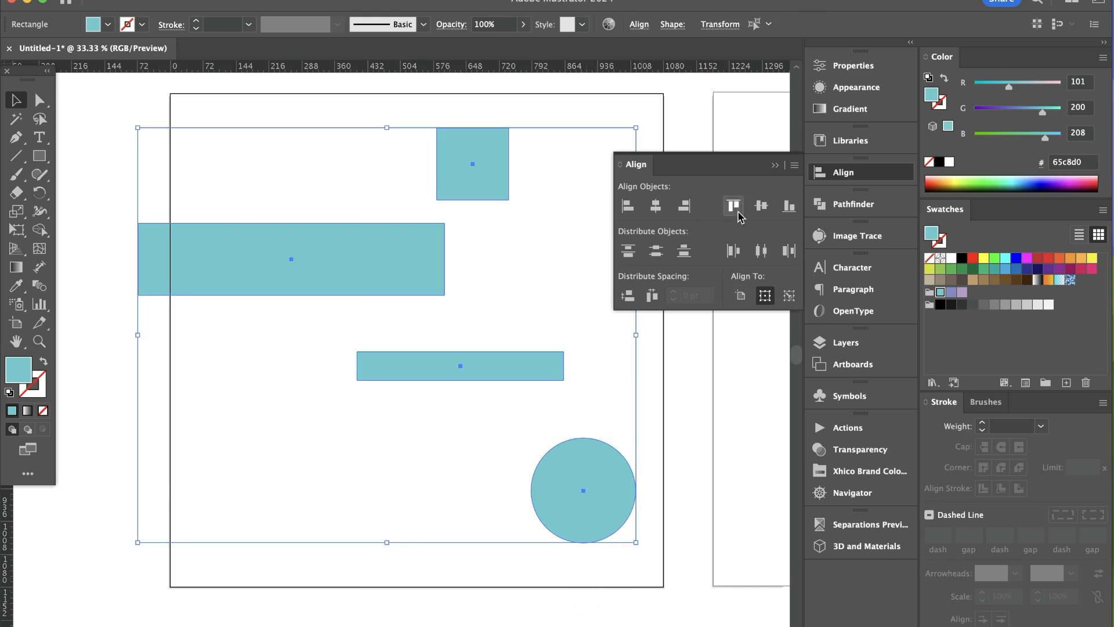
left_click(535, 362)
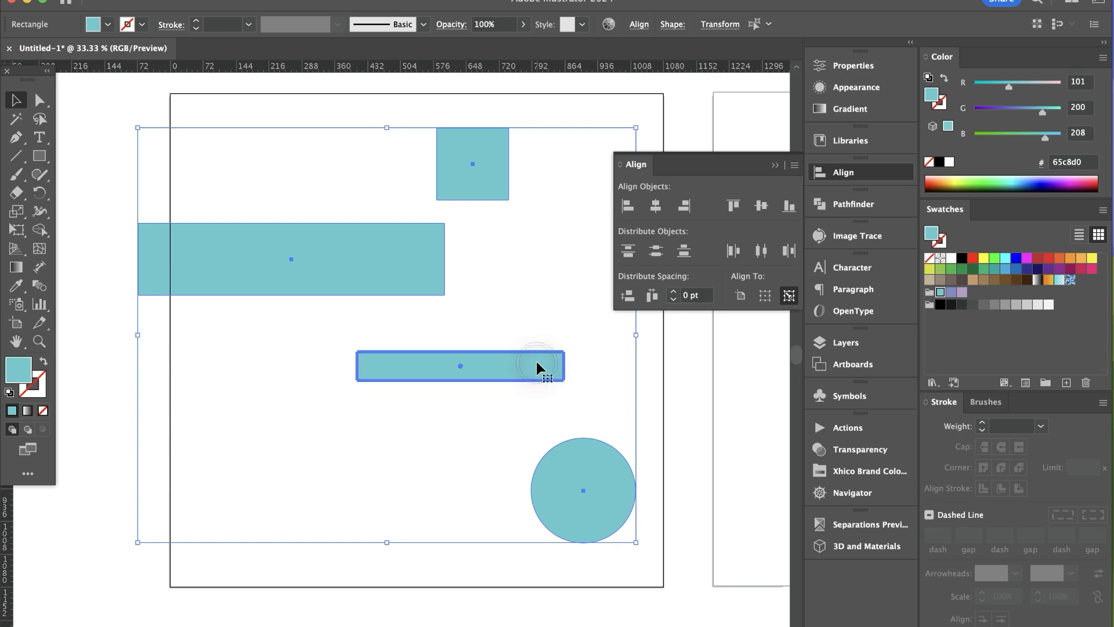
left_click(760, 205)
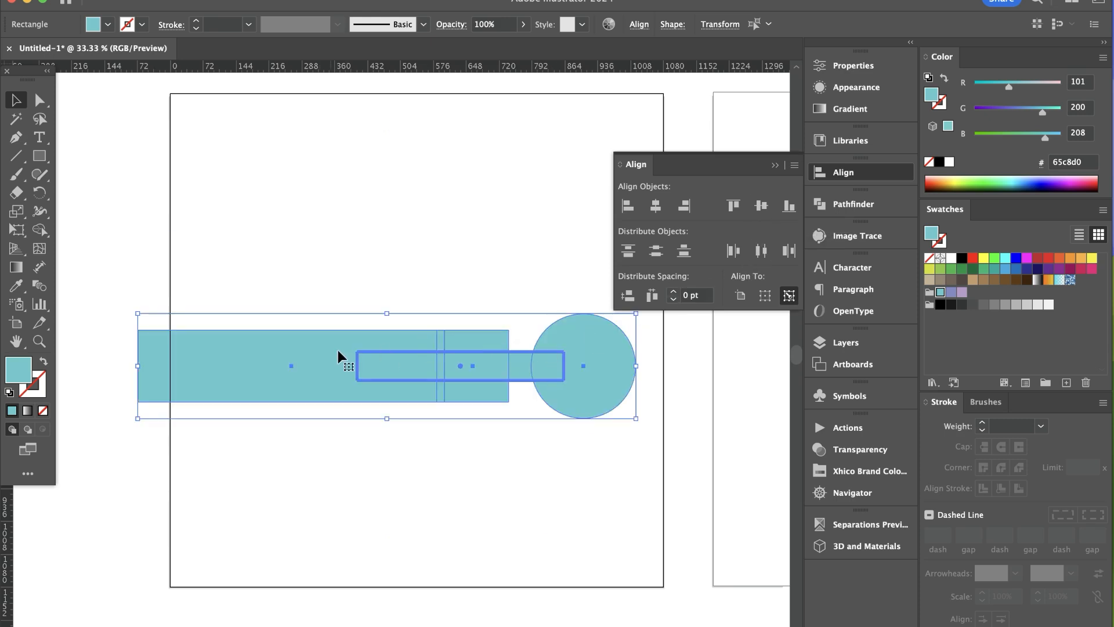
left_click(415, 265)
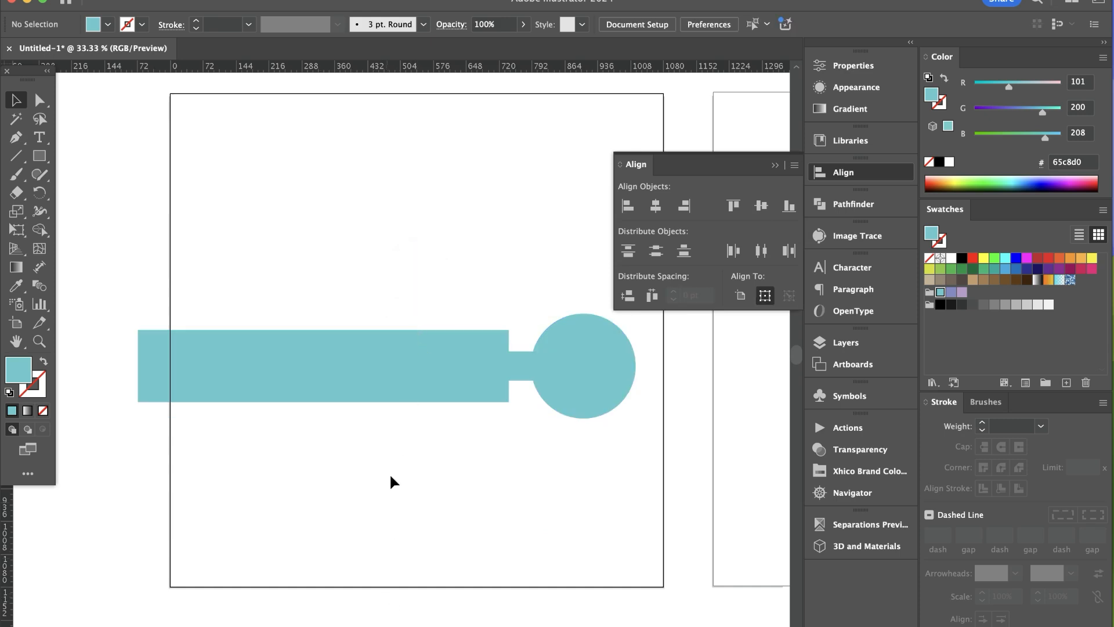
Separate the overlapping shapes by moving the wide rectangle above the square and the thin bar below it
left_click_drag(372, 387, 364, 260)
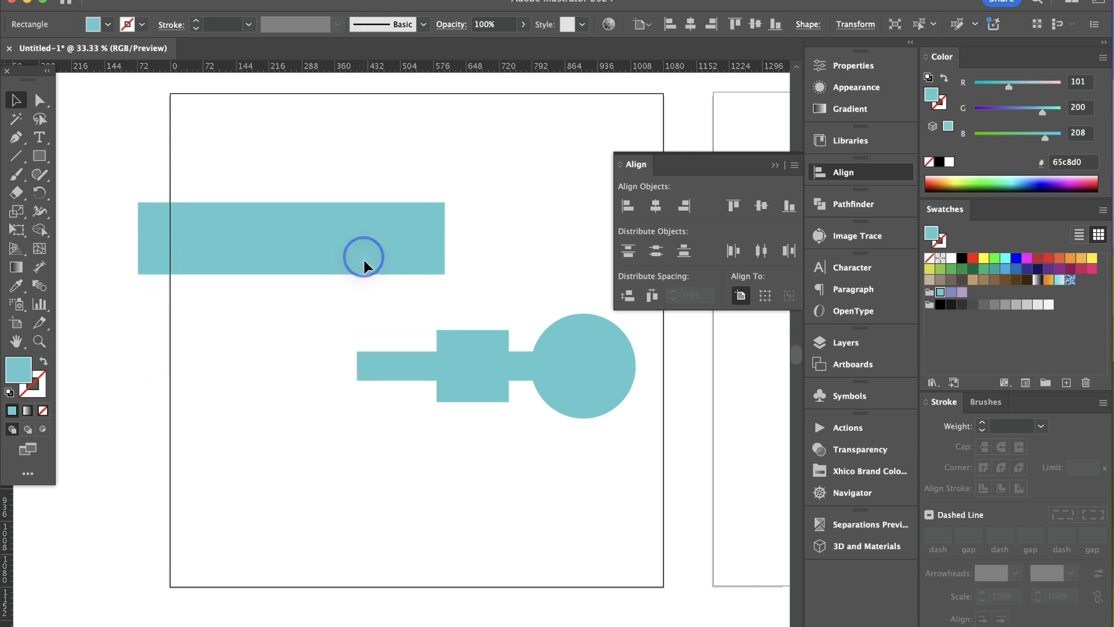
left_click_drag(461, 368, 474, 473)
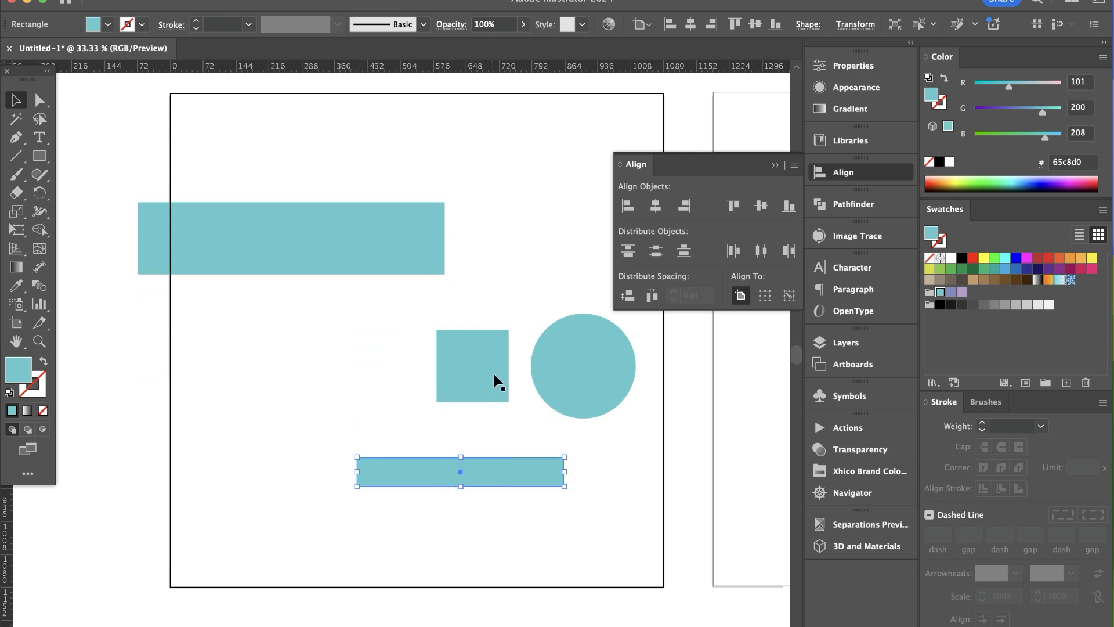
Select all four shapes and right-align them to the wide rectangle as the key object
left_click(565, 397, "shift")
left_click_drag(478, 378, 478, 376)
left_click(403, 264, "shift")
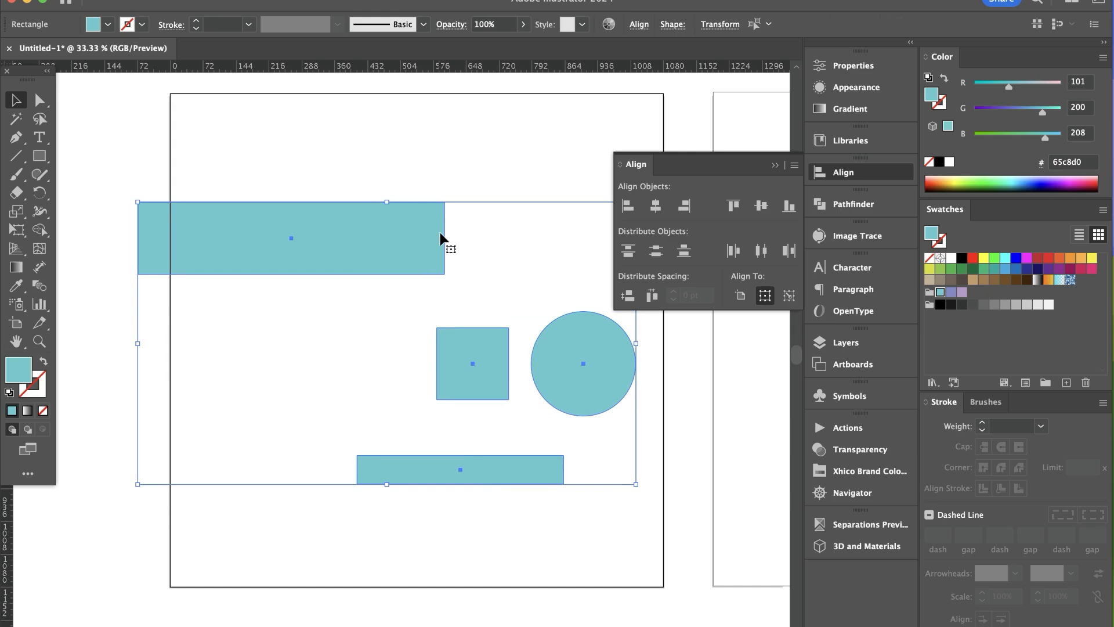
left_click(409, 246)
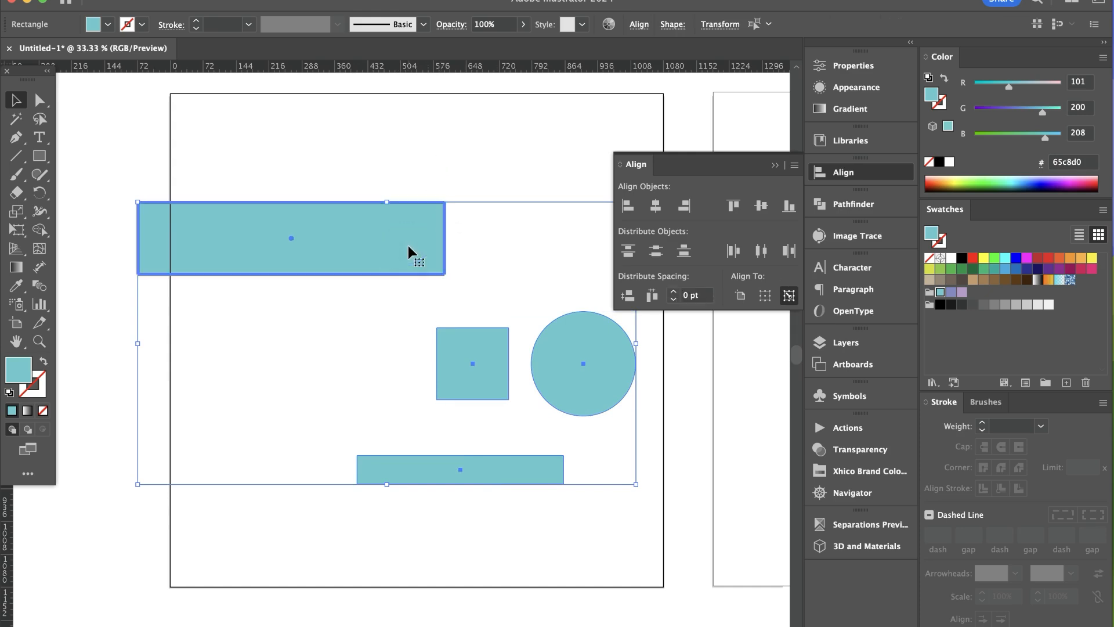
left_click(685, 208)
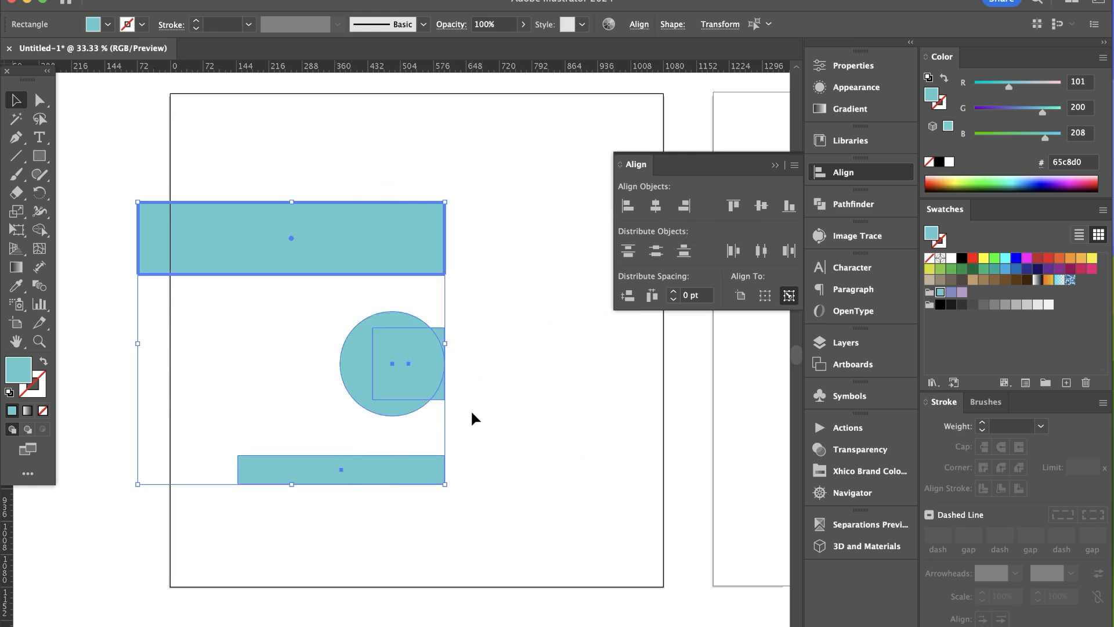
left_click(477, 515)
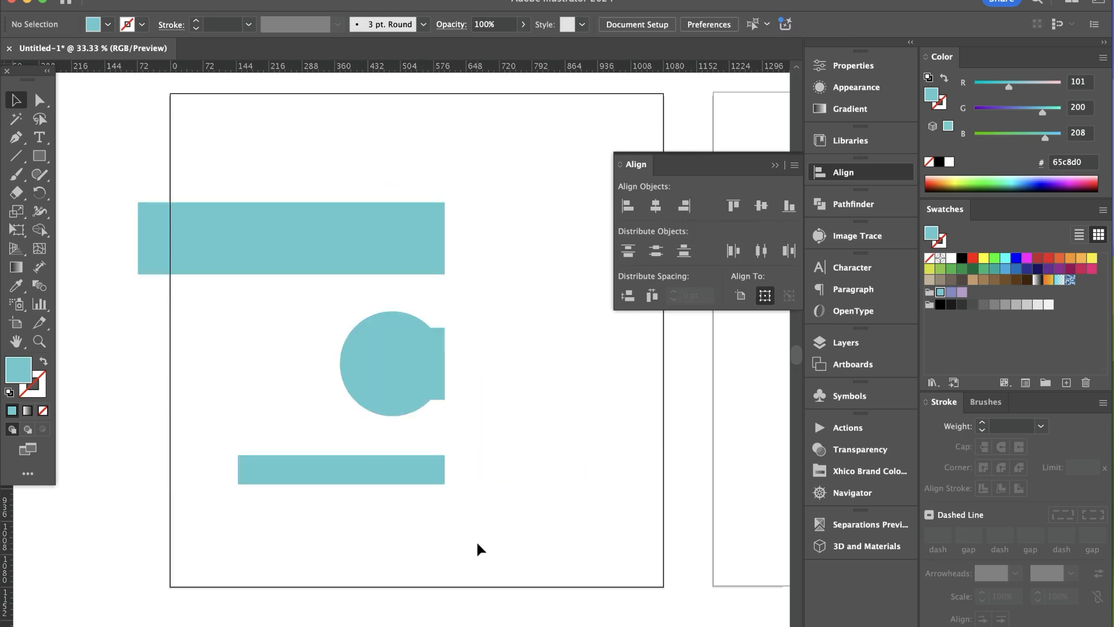
Spread the shapes inside the artboard: wide rectangle on top, circle lower left, square lower right, and thin bar centered below them
left_click_drag(372, 398, 295, 397)
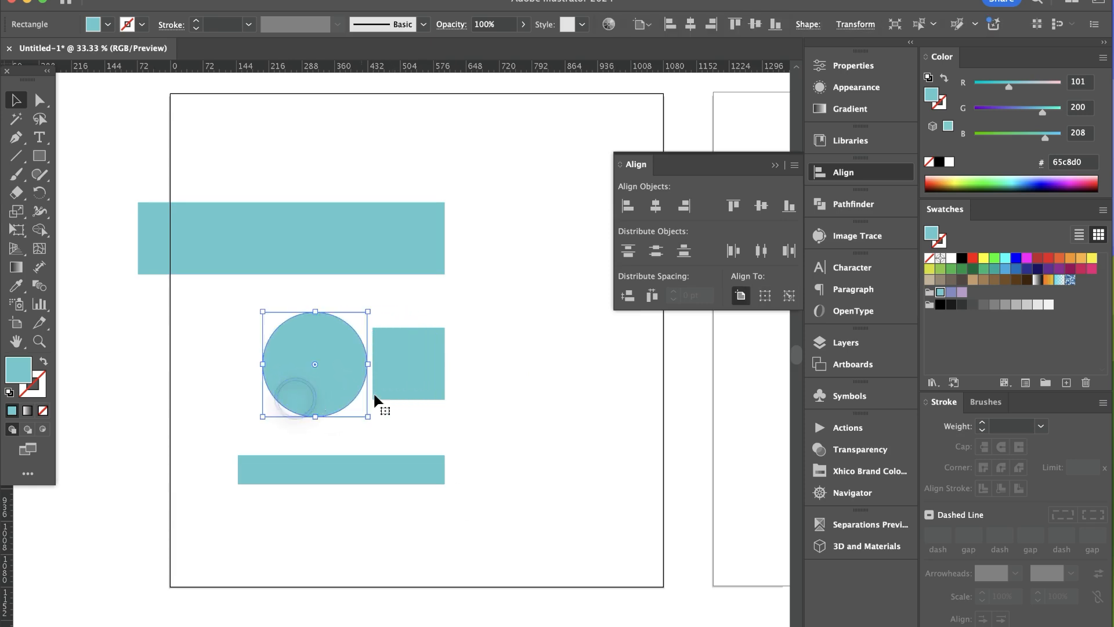
left_click_drag(416, 391, 458, 398)
left_click_drag(421, 260, 534, 251)
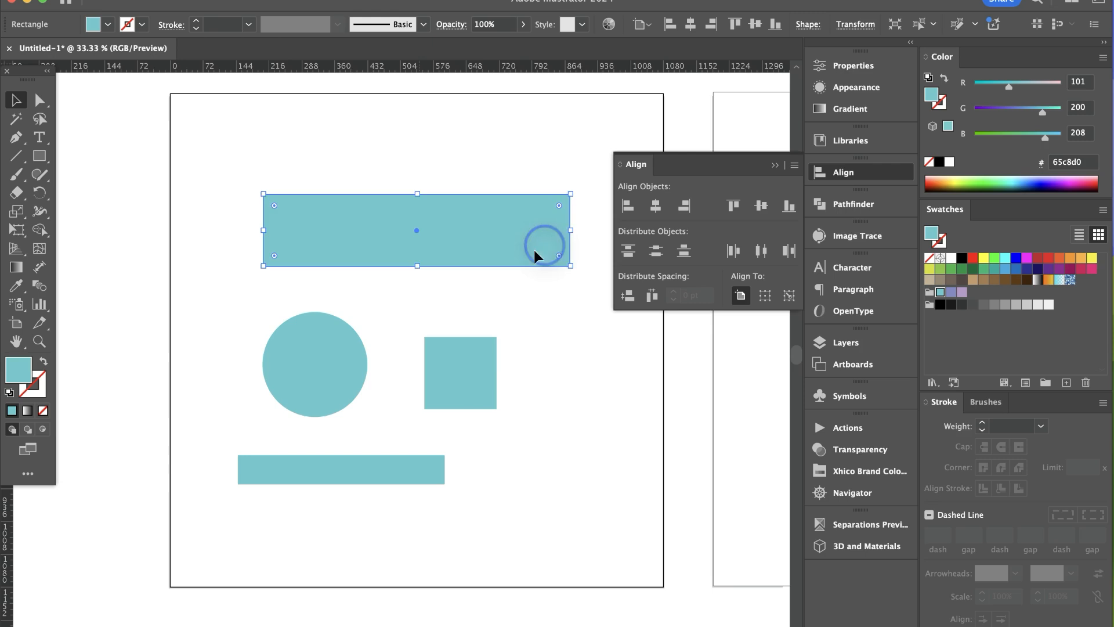
left_click_drag(482, 393, 547, 378)
left_click_drag(349, 373, 352, 361)
left_click_drag(411, 480, 491, 476)
left_click(446, 436)
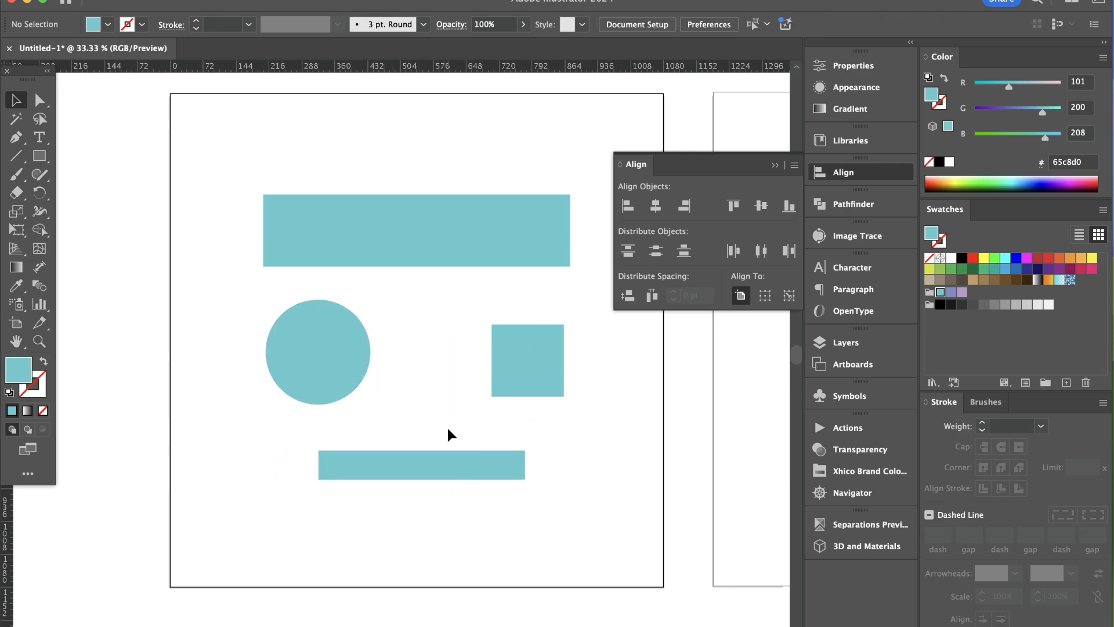